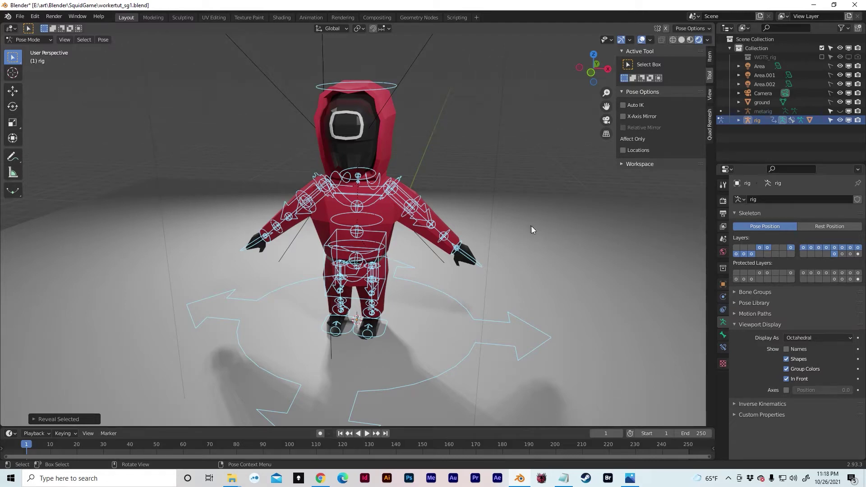
- Test-move the left hand IK, forearm tweak and upper-arm tweak controllers, cancelling each move
{"action": "key", "text": "alt+a"}
{"action": "middle_click_drag", "start_coordinate": [533, 240], "coordinate": [532, 291]}
{"action": "left_click", "coordinate": [455, 257]}
{"action": "key", "text": "g"}
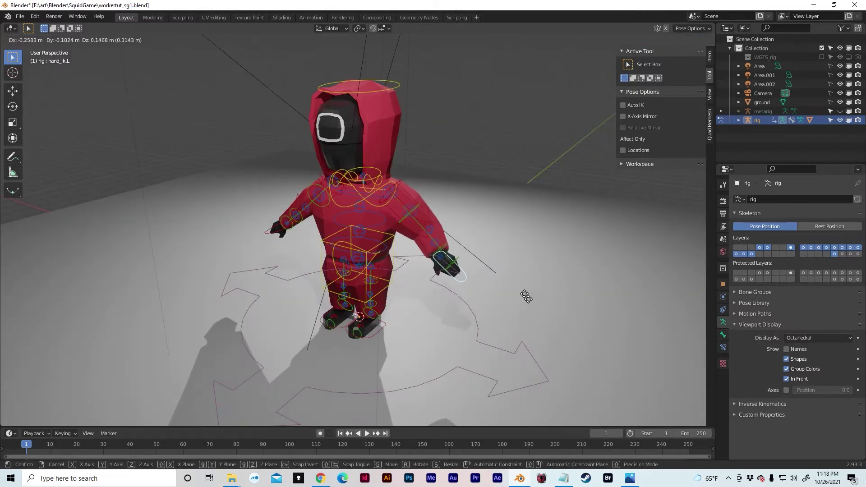
{"action": "right_click", "coordinate": [525, 303]}
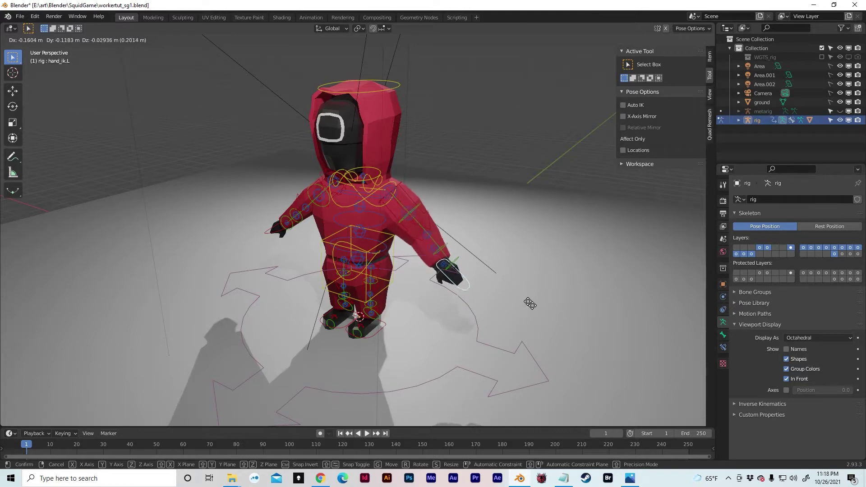
{"action": "scroll", "coordinate": [552, 212], "scroll_direction": "up", "scroll_amount": 3}
{"action": "left_click", "coordinate": [548, 213]}
{"action": "key", "text": "g"}
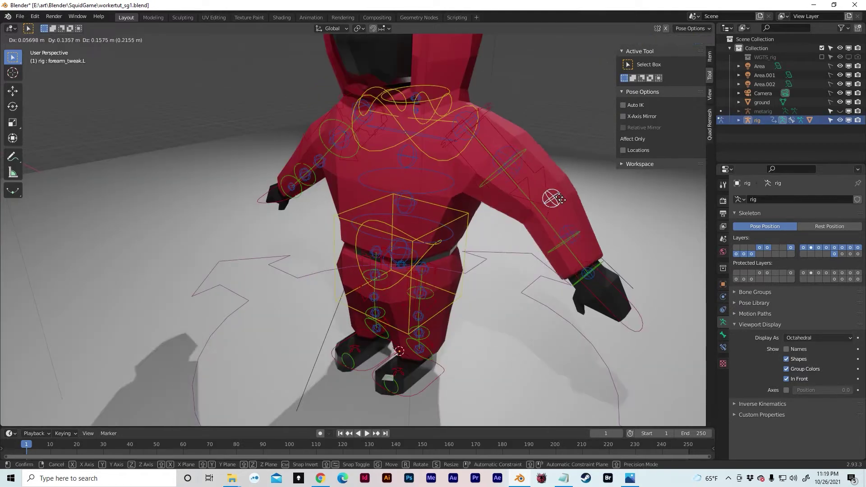
{"action": "right_click", "coordinate": [555, 198]}
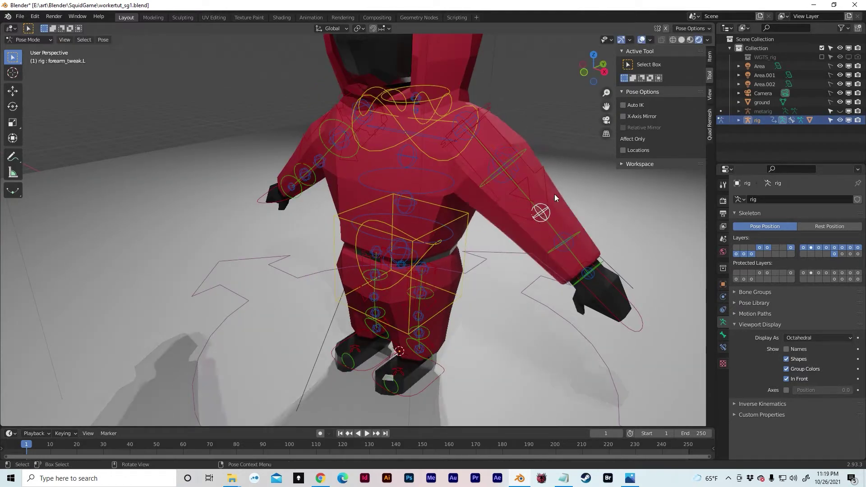
{"action": "left_click", "coordinate": [471, 125]}
{"action": "key", "text": "g"}
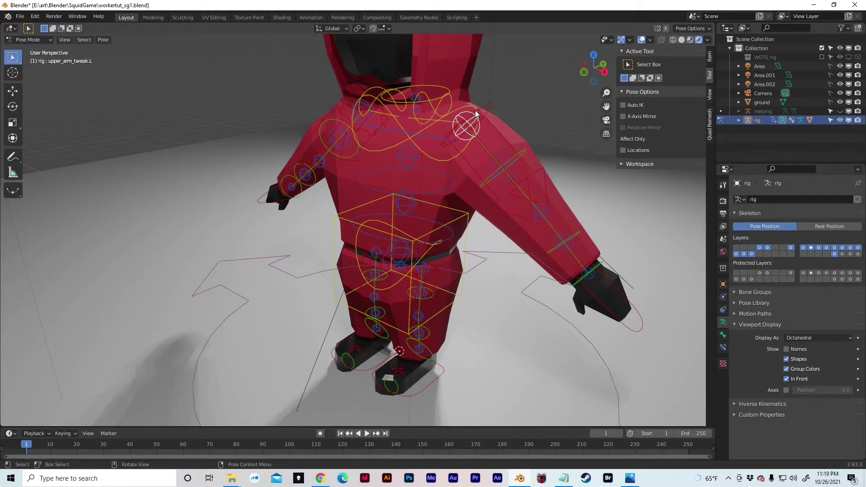
{"action": "right_click", "coordinate": [492, 108]}
- Test-rotate the hips around Y and cancel, then turn the head slightly around Z and keep it
{"action": "middle_click_drag", "start_coordinate": [491, 107], "coordinate": [442, 149]}
{"action": "left_click", "coordinate": [436, 239]}
{"action": "key", "text": "r"}
{"action": "key", "text": "y"}
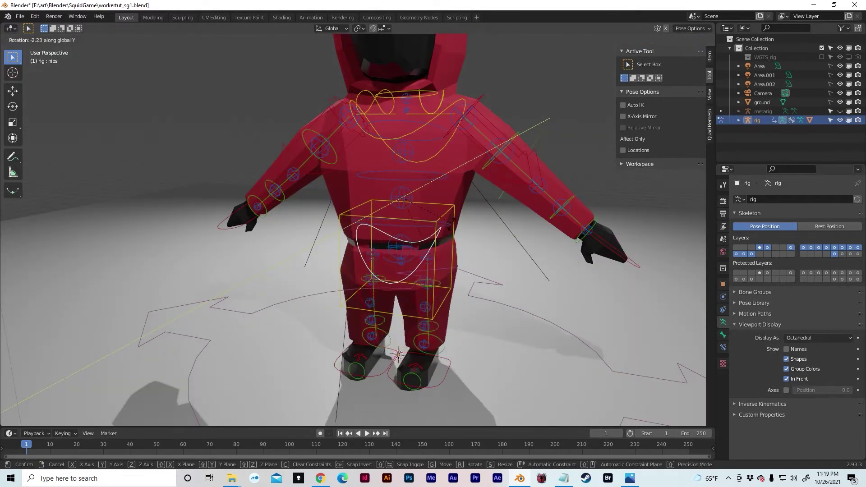
{"action": "right_click", "coordinate": [440, 212]}
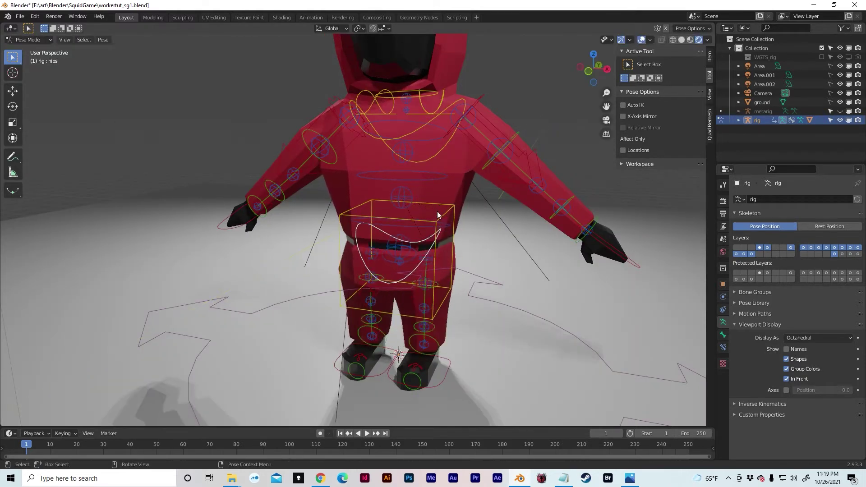
{"action": "scroll", "coordinate": [440, 212], "scroll_direction": "up", "scroll_amount": 3}
{"action": "left_click", "coordinate": [469, 60]}
{"action": "key", "text": "r"}
{"action": "key", "text": "z"}
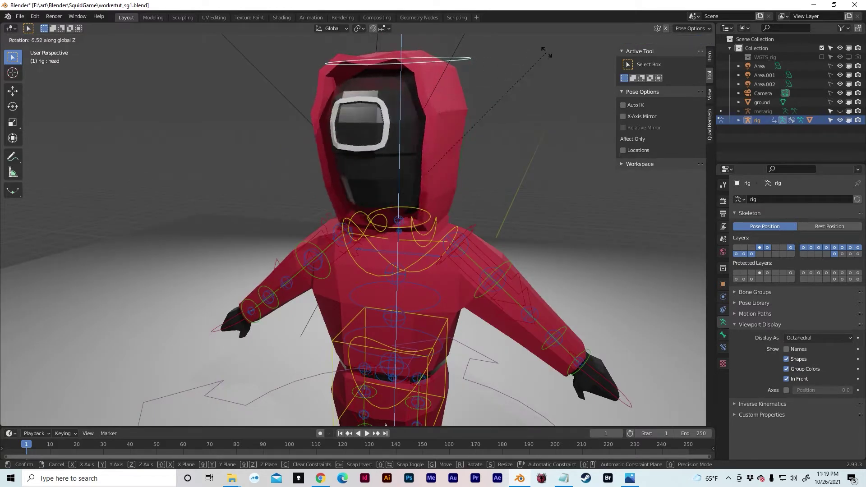
{"action": "left_click", "coordinate": [475, 94]}
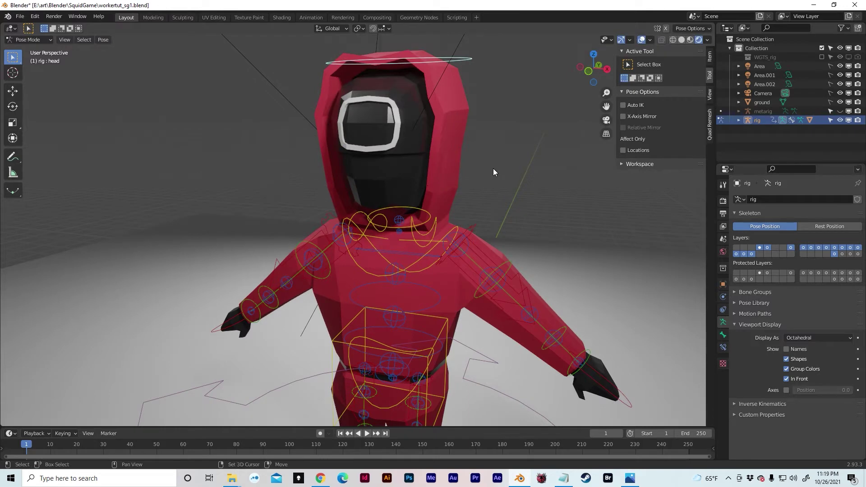
{"action": "middle_click_drag", "start_coordinate": [494, 169], "coordinate": [527, 163]}
{"action": "scroll", "coordinate": [526, 163], "scroll_direction": "down", "scroll_amount": 5}
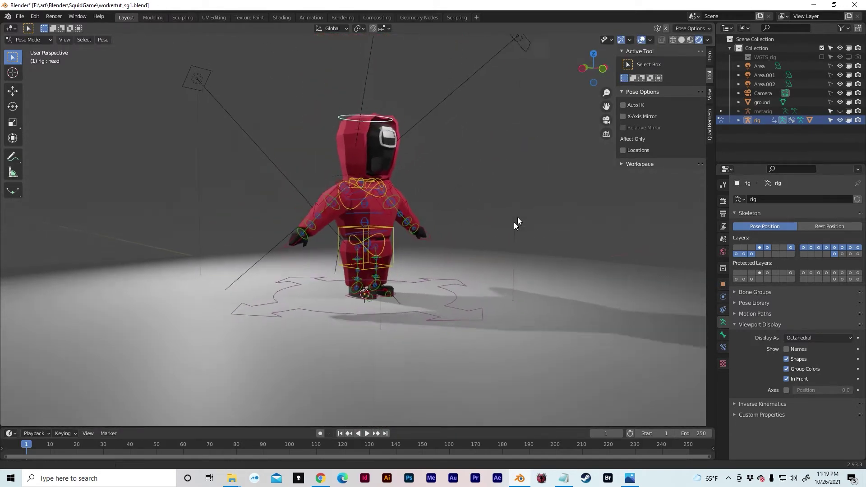
{"action": "middle_click_drag", "start_coordinate": [519, 218], "coordinate": [497, 255]}
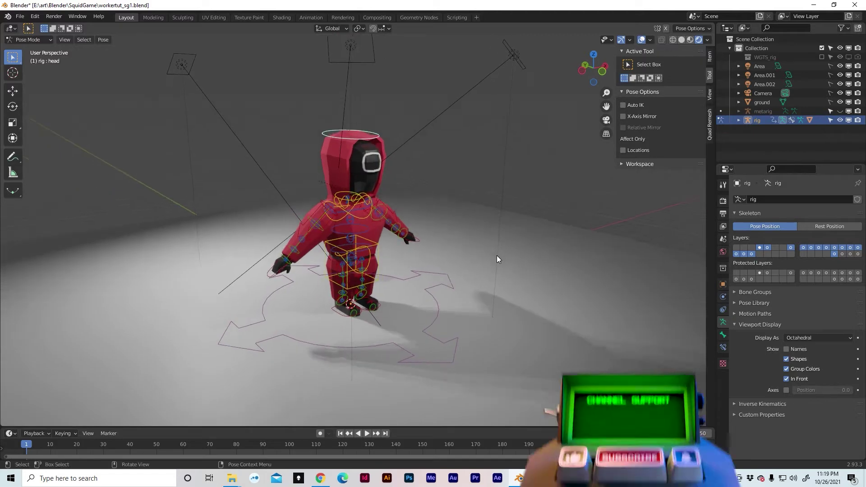
- Select the root bone, then view the unrigged worker in workertut_sg1.blend in free perspective
{"action": "left_click", "coordinate": [437, 306]}
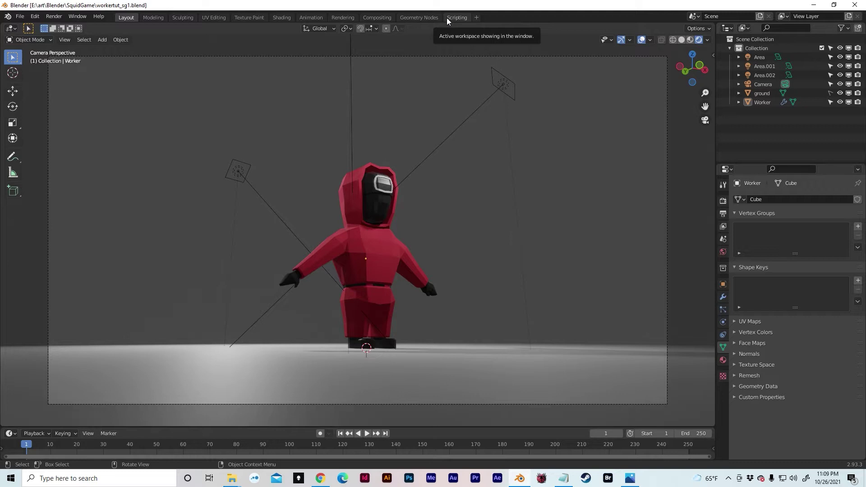
{"action": "middle_click_drag", "start_coordinate": [554, 75], "coordinate": [555, 147]}
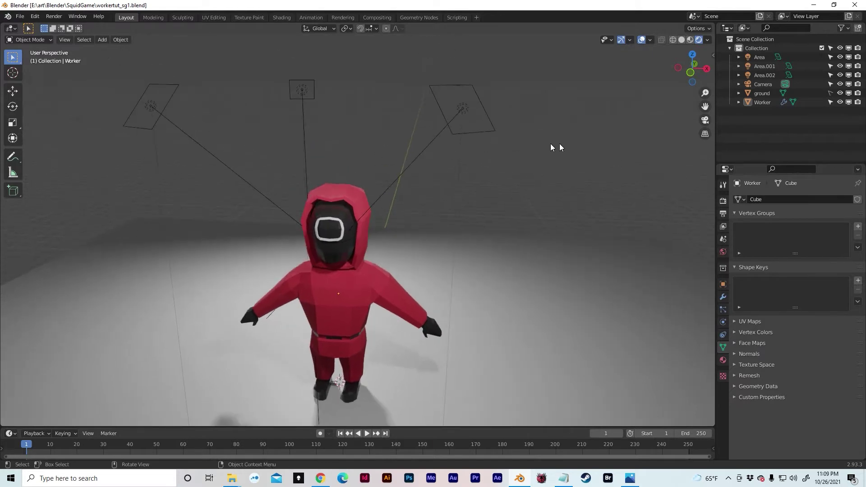
- Make the area lights and ground unselectable in the Outliner, then select the Worker mesh and inspect it
{"action": "left_click", "coordinate": [832, 57]}
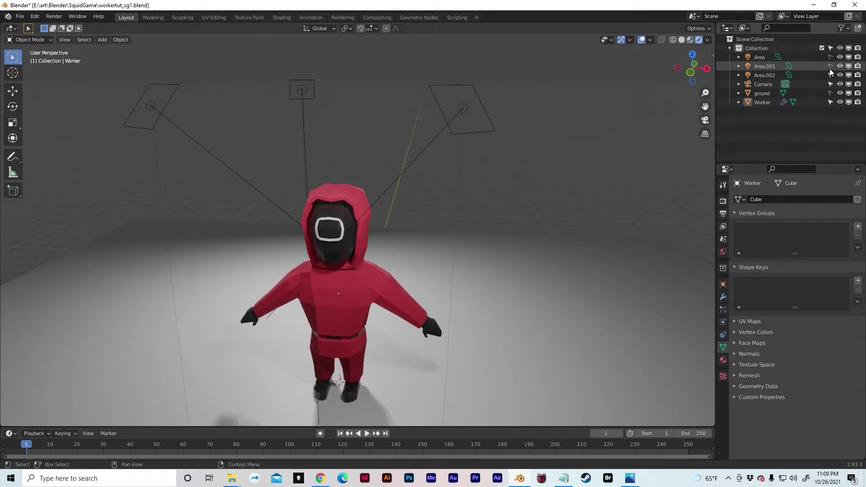
{"action": "left_click", "coordinate": [831, 75]}
{"action": "left_click", "coordinate": [831, 93]}
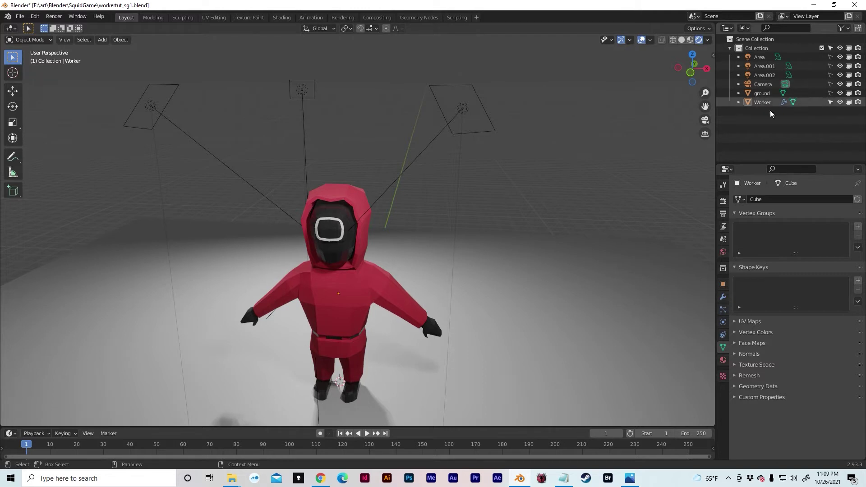
{"action": "left_click", "coordinate": [321, 265]}
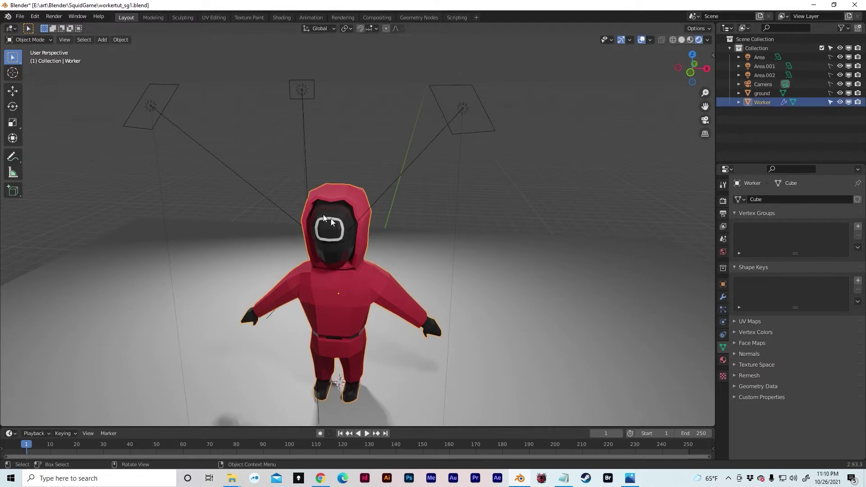
{"action": "middle_click_drag", "start_coordinate": [325, 221], "coordinate": [329, 199]}
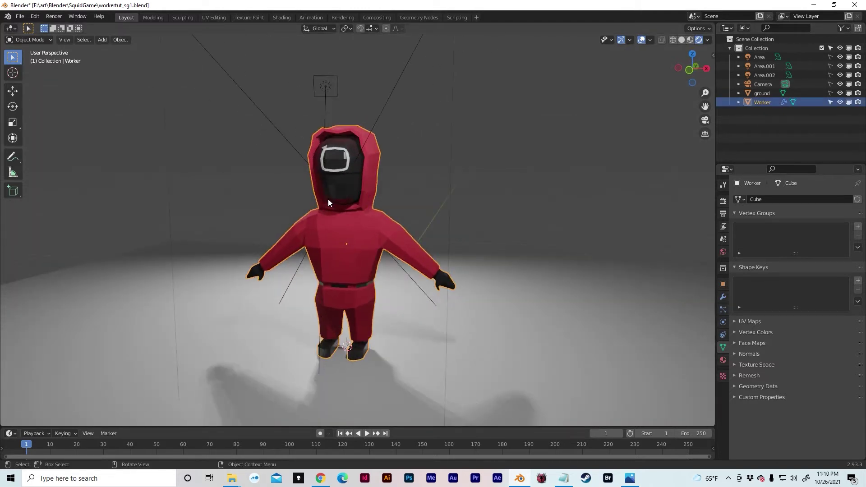
{"action": "middle_click_drag", "start_coordinate": [391, 236], "coordinate": [420, 248]}
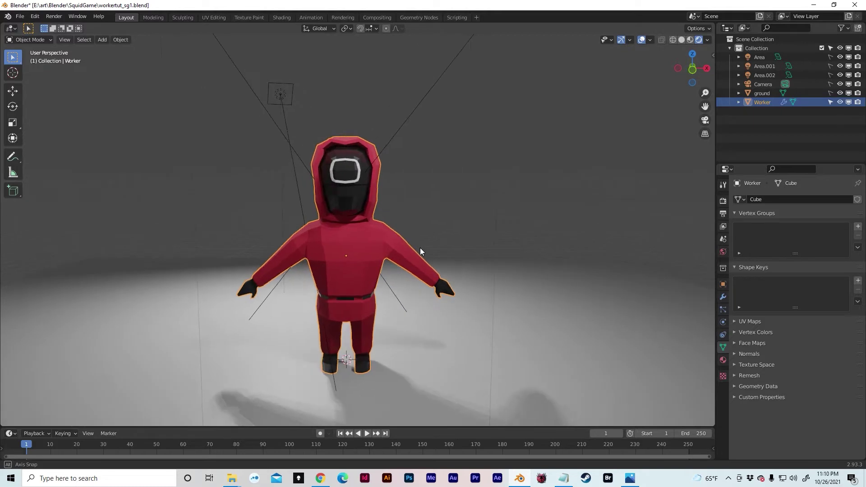
{"action": "middle_click_drag", "start_coordinate": [419, 246], "coordinate": [376, 256]}
{"action": "middle_click_drag", "start_coordinate": [475, 248], "coordinate": [361, 212]}
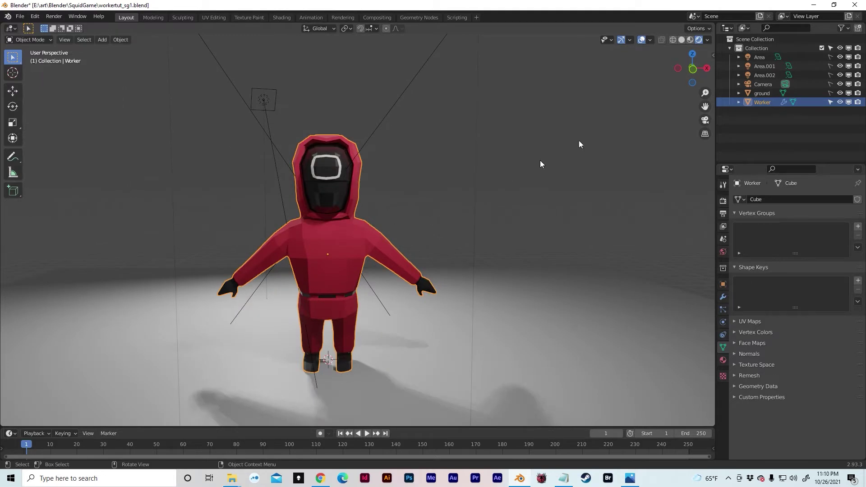
- In front orthographic view, add an Armature > Basic > Basic Human (Meta-Rig)
{"action": "left_click", "coordinate": [694, 71]}
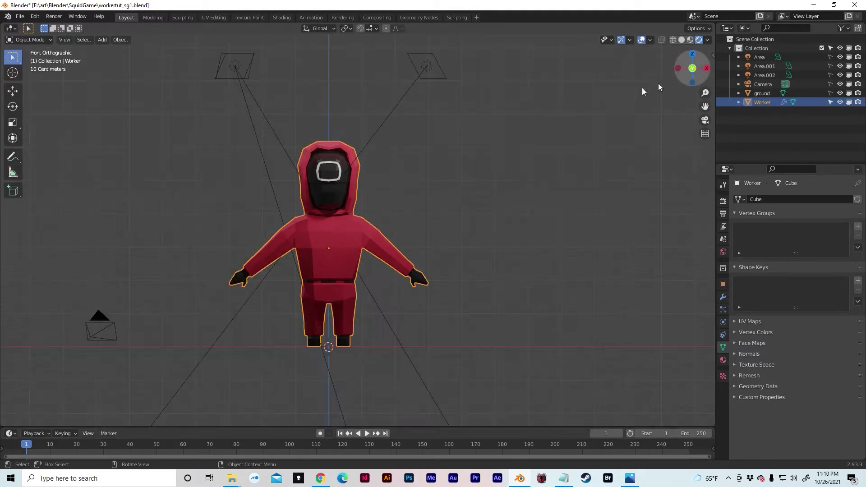
{"action": "left_click", "coordinate": [473, 223]}
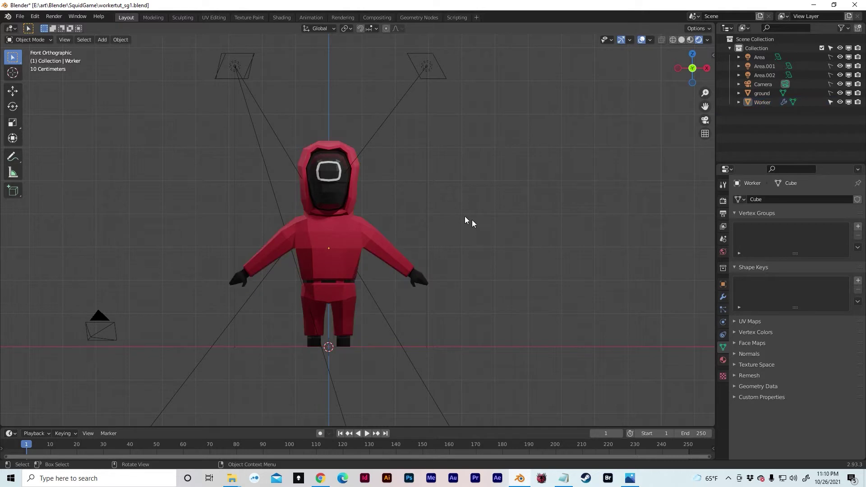
{"action": "key", "text": "shift+a"}
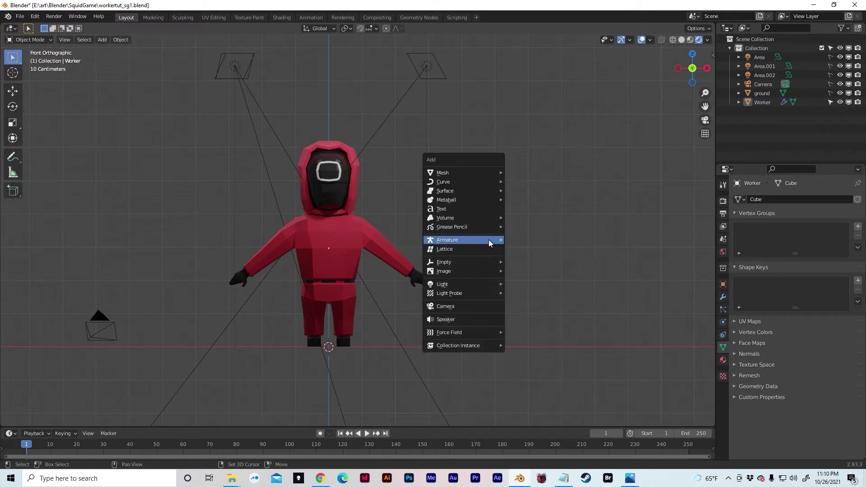
{"action": "mouse_move", "coordinate": [489, 240]}
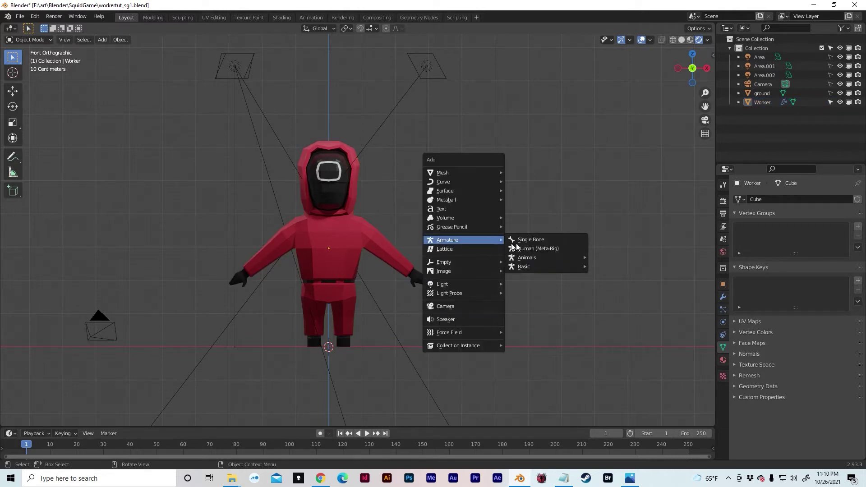
{"action": "mouse_move", "coordinate": [532, 267]}
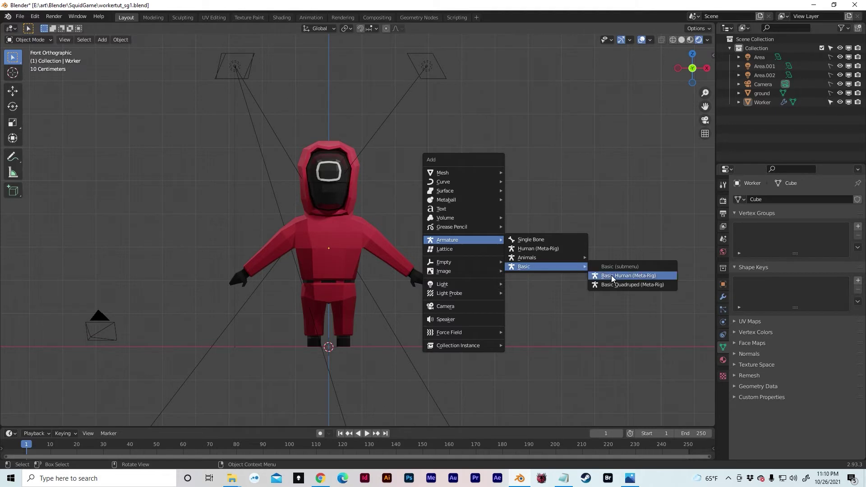
{"action": "left_click", "coordinate": [627, 276]}
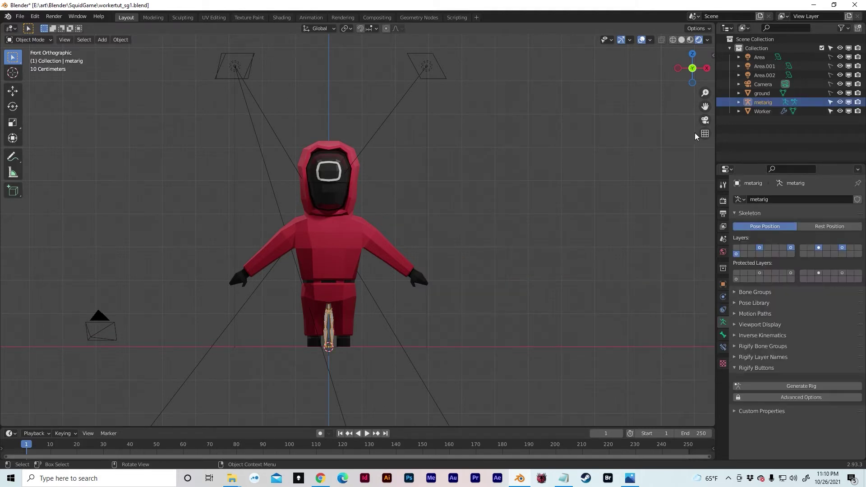
- In wireframe shading, scale the metarig up, then widen it along X to span the worker's arms
{"action": "left_click", "coordinate": [673, 40]}
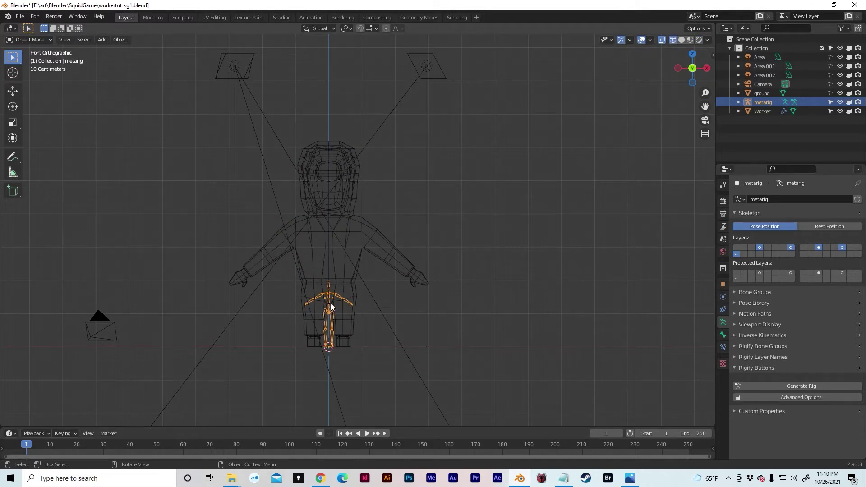
{"action": "key", "text": "s"}
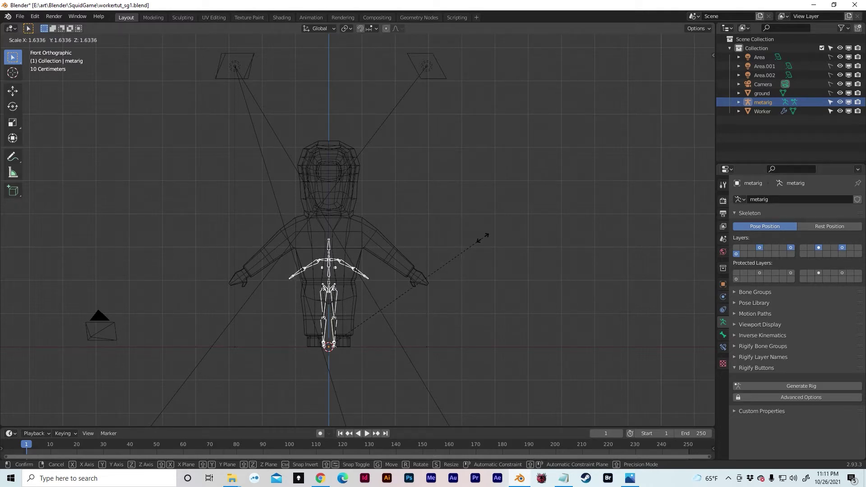
{"action": "left_click", "coordinate": [487, 238]}
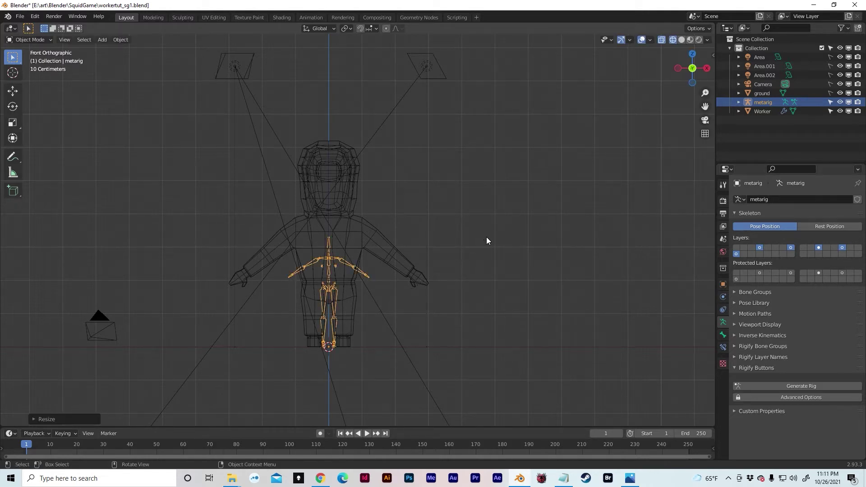
{"action": "key", "text": "s"}
{"action": "key", "text": "x"}
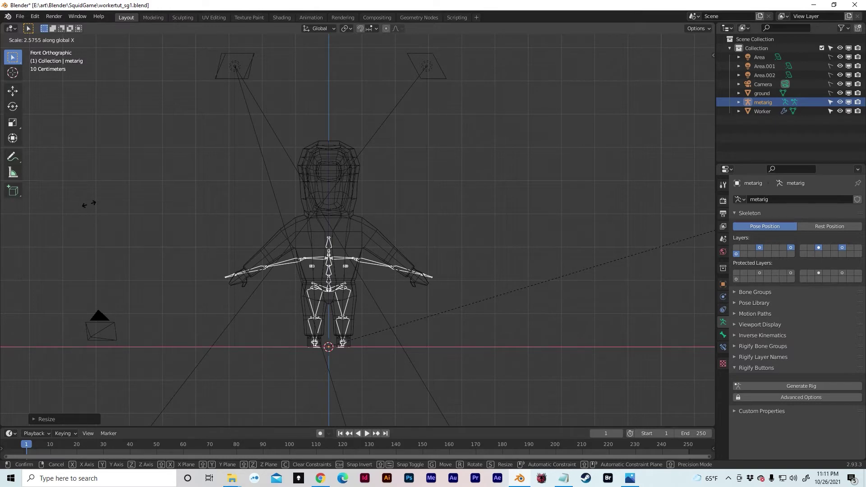
{"action": "left_click", "coordinate": [88, 204]}
{"action": "scroll", "coordinate": [327, 238], "scroll_direction": "up", "scroll_amount": 5}
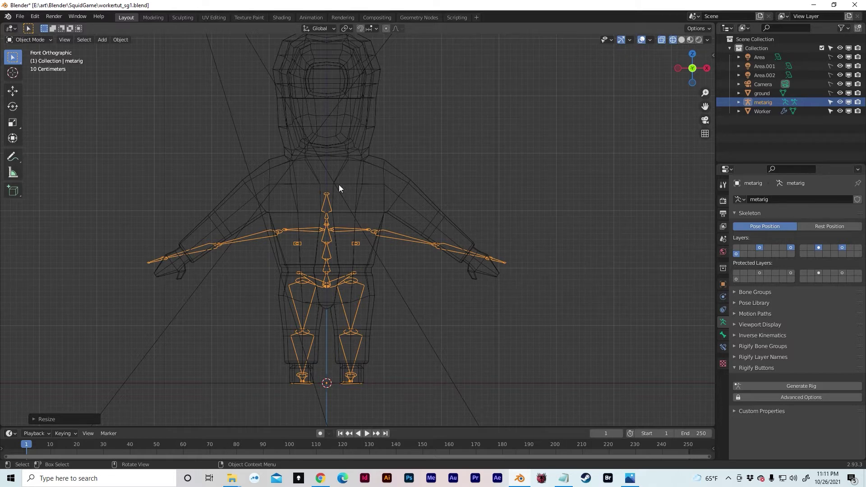
{"action": "key", "text": "Tab"}
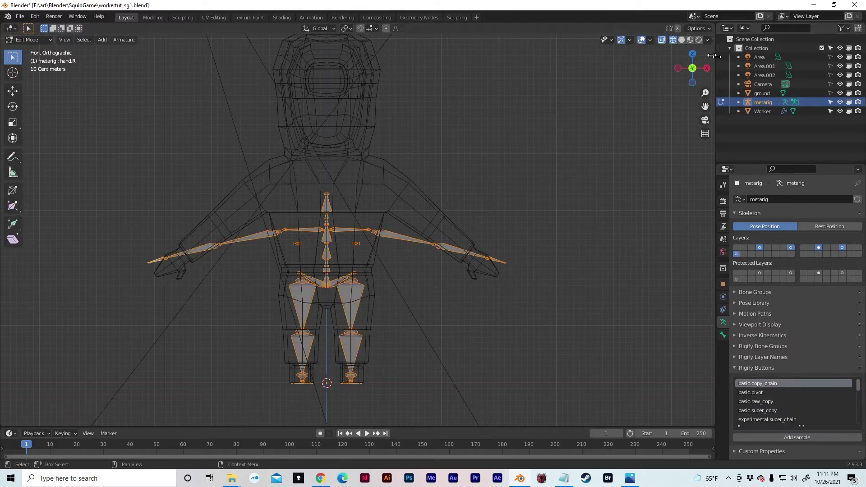
- Enable X-Axis Mirror and move the knee joint inside the worker's leg
{"action": "left_click", "coordinate": [714, 56]}
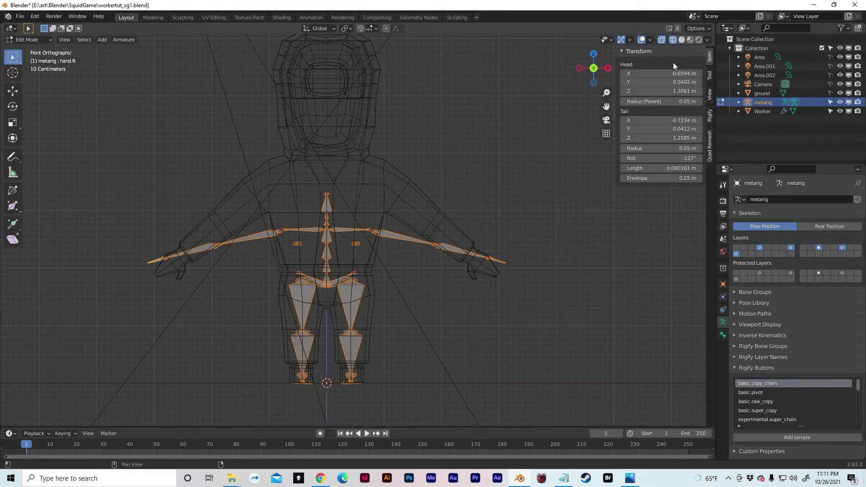
{"action": "left_click", "coordinate": [711, 77]}
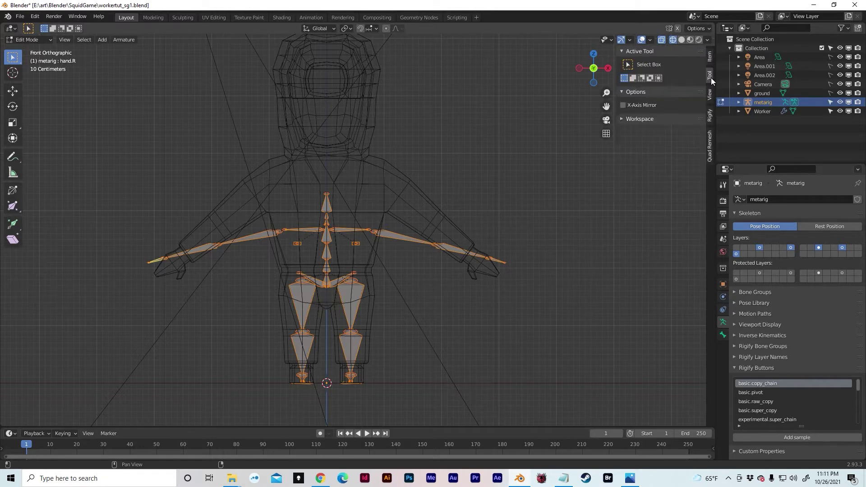
{"action": "left_click", "coordinate": [623, 105]}
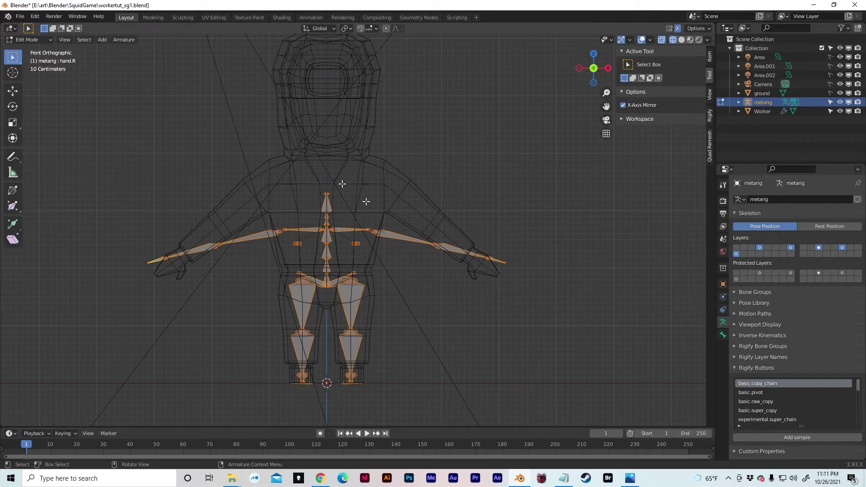
{"action": "left_click_drag", "start_coordinate": [336, 324], "coordinate": [371, 344]}
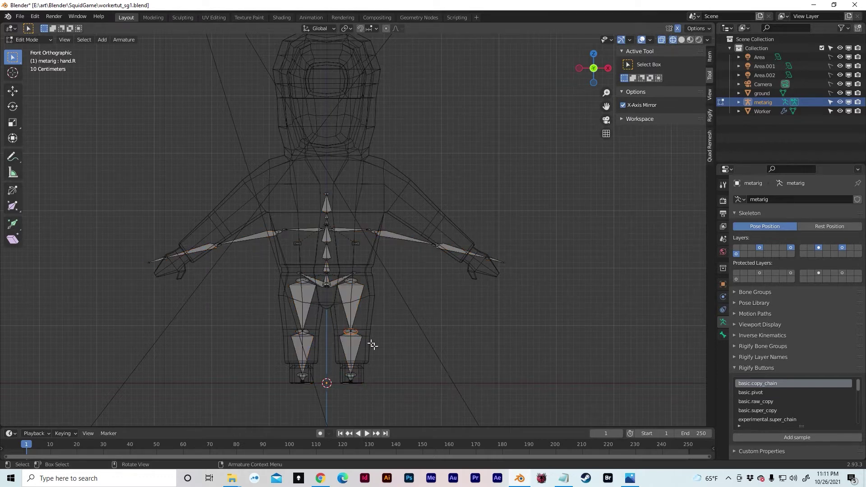
{"action": "key", "text": "g"}
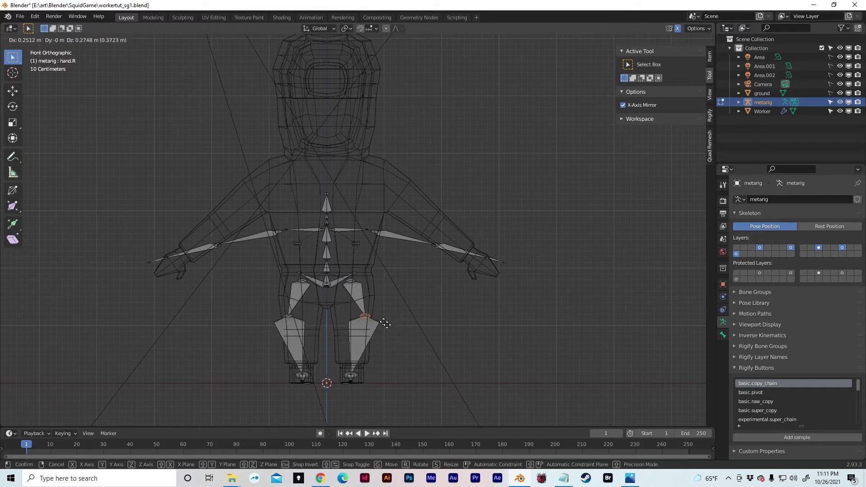
{"action": "left_click", "coordinate": [375, 346]}
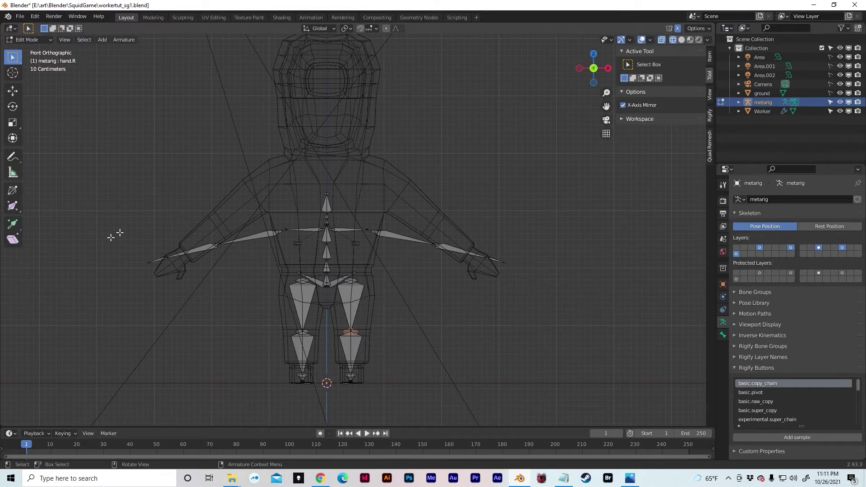
- Raise the shoulder, arm and upper-spine bones along Z, then reposition the two spine joints vertically
{"action": "left_click_drag", "start_coordinate": [114, 181], "coordinate": [560, 269]}
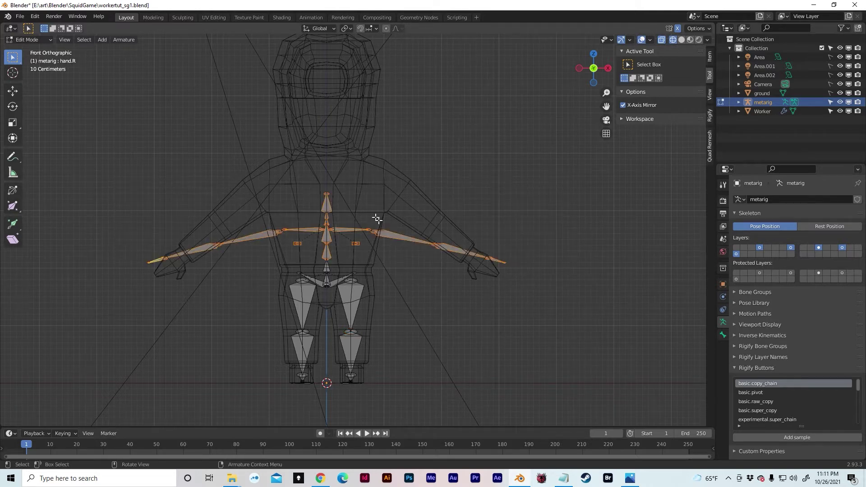
{"action": "key", "text": "g"}
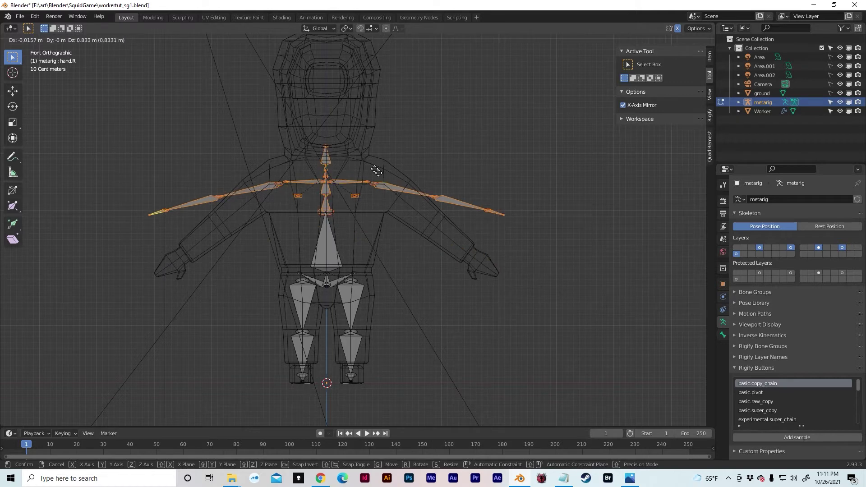
{"action": "key", "text": "z"}
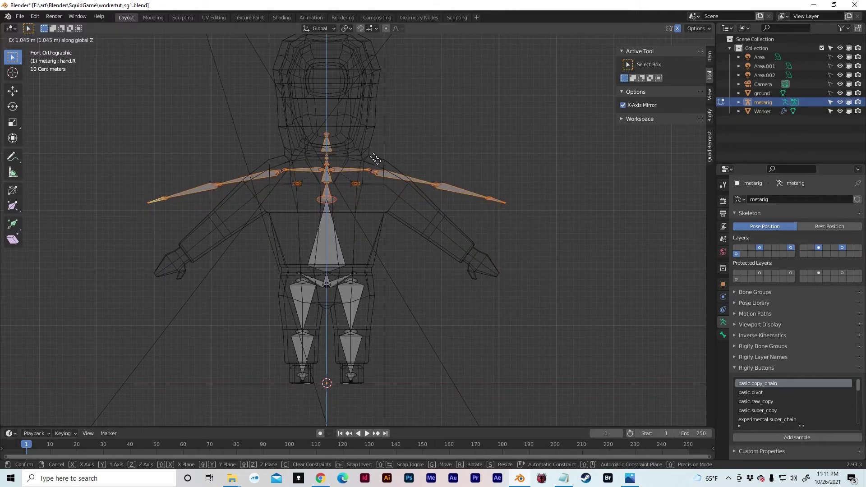
{"action": "left_click", "coordinate": [376, 159]}
{"action": "left_click", "coordinate": [331, 204]}
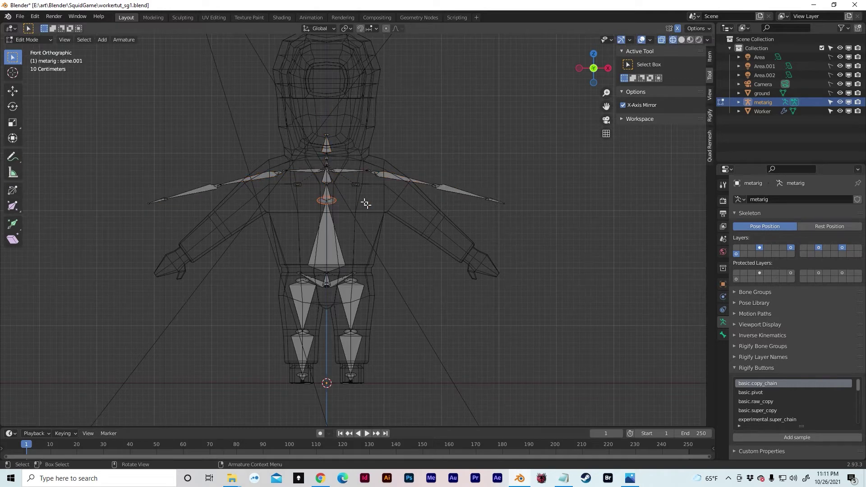
{"action": "key", "text": "g"}
{"action": "key", "text": "z"}
{"action": "left_click", "coordinate": [361, 242]}
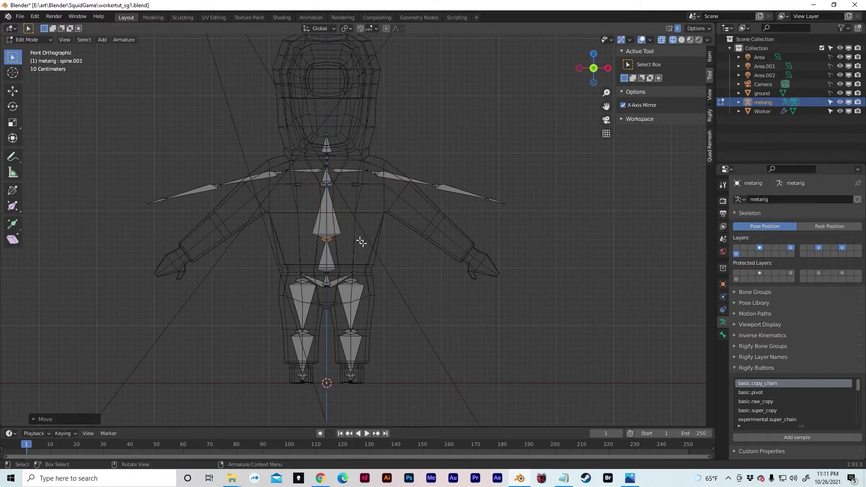
{"action": "left_click", "coordinate": [333, 187]}
{"action": "key", "text": "g"}
{"action": "key", "text": "z"}
{"action": "left_click", "coordinate": [329, 194]}
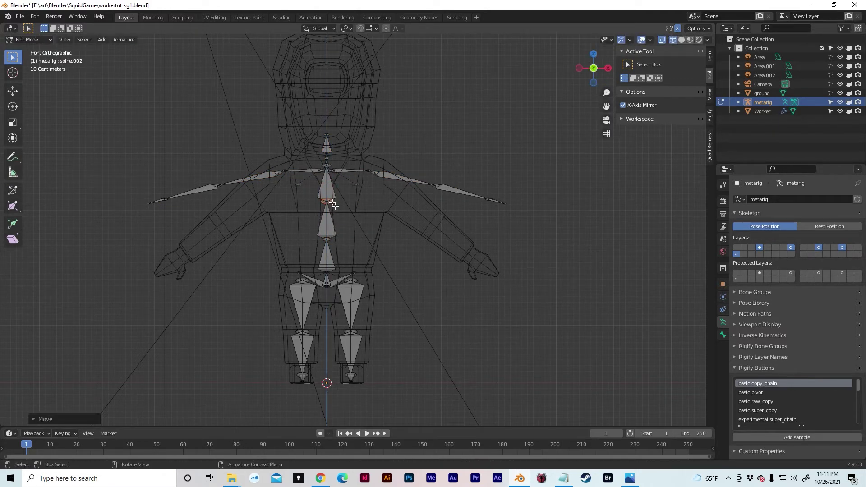
{"action": "middle_click_drag", "start_coordinate": [332, 199], "coordinate": [357, 191]}
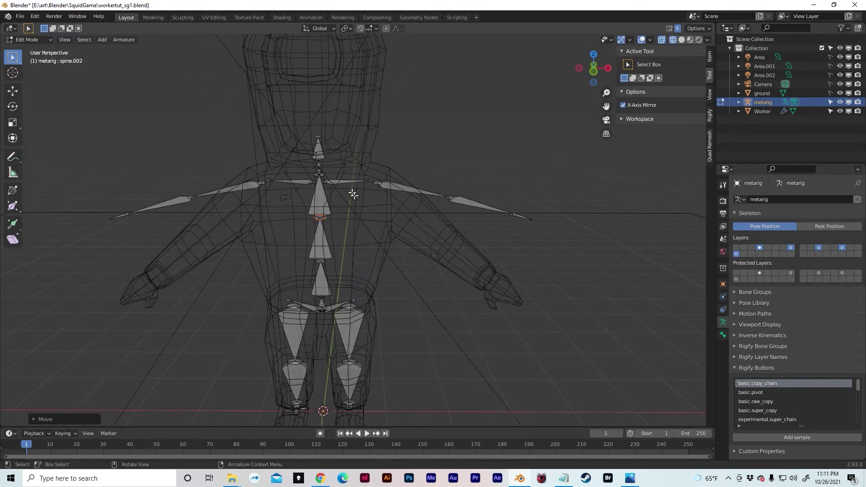
- Delete the left and right chest bones
{"action": "left_click_drag", "start_coordinate": [339, 191], "coordinate": [380, 219]}
{"action": "left_click_drag", "start_coordinate": [274, 193], "coordinate": [301, 208], "text": "shift"}
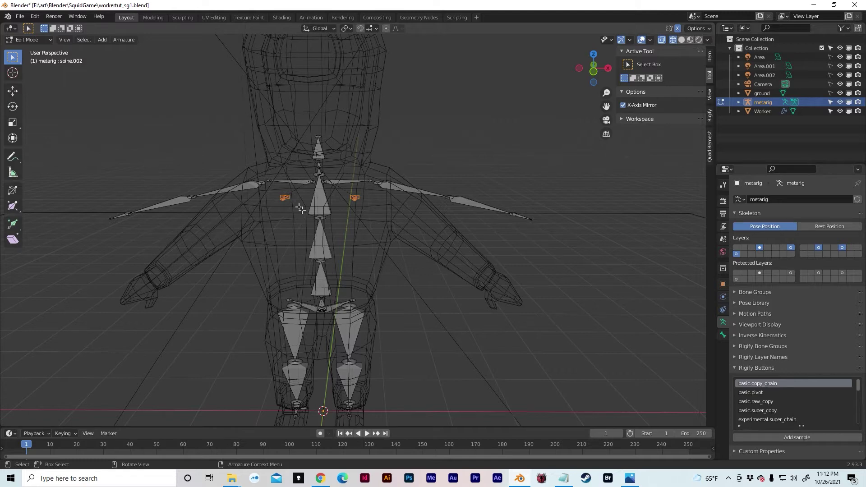
{"action": "key", "text": "x"}
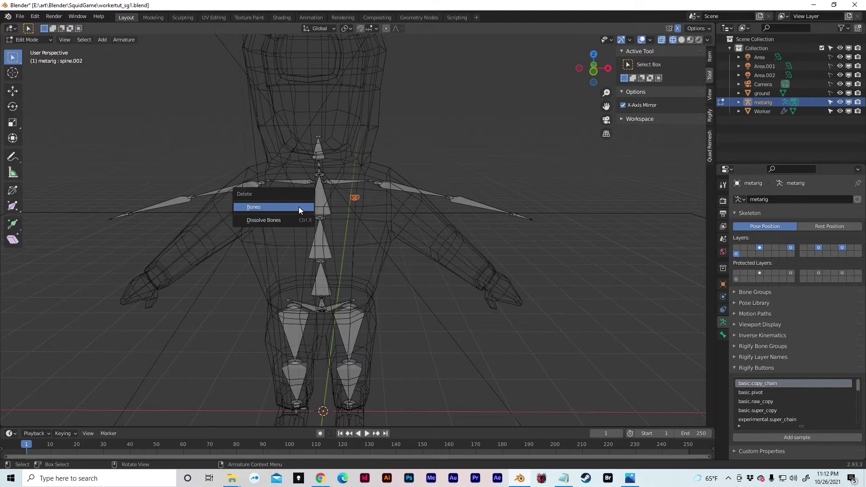
{"action": "left_click", "coordinate": [299, 207]}
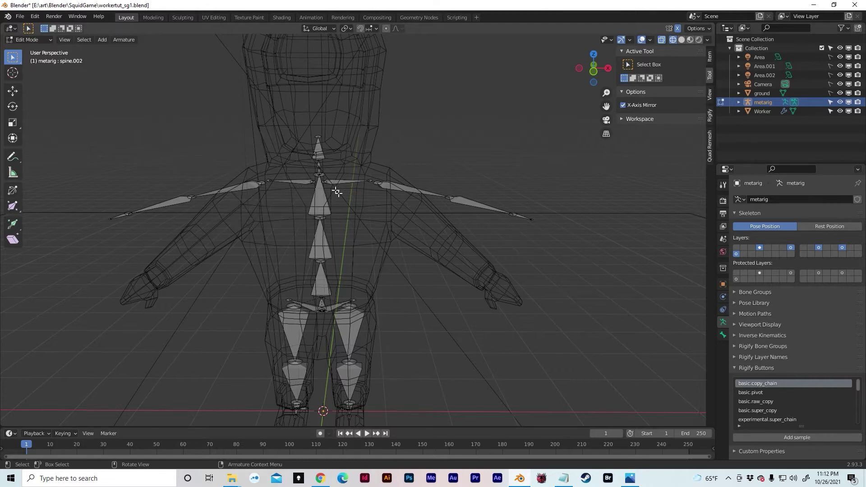
- In front view, move the mirrored hand bones down into the worker's hands
{"action": "left_click", "coordinate": [595, 73]}
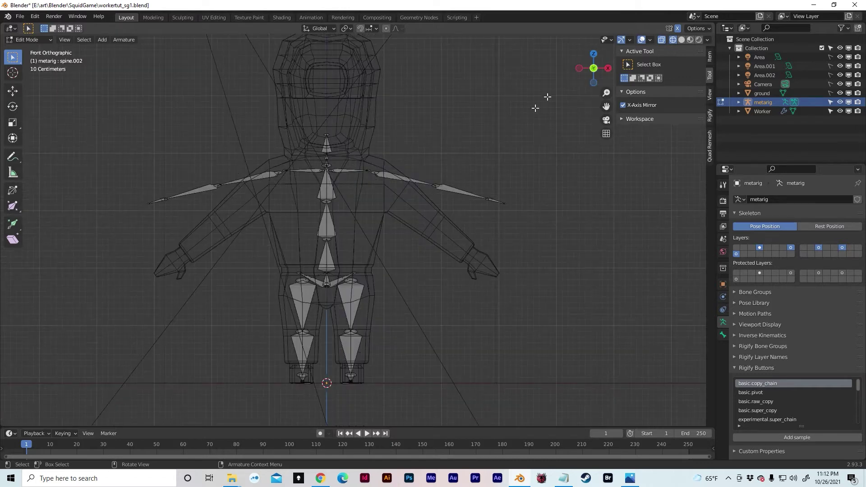
{"action": "left_click_drag", "start_coordinate": [431, 178], "coordinate": [530, 225]}
{"action": "key", "text": "g"}
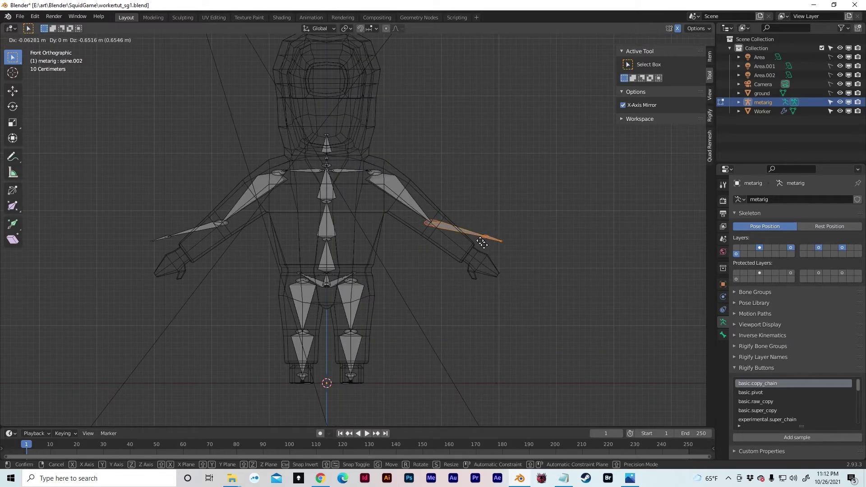
{"action": "key", "text": "Escape"}
{"action": "left_click_drag", "start_coordinate": [519, 220], "coordinate": [474, 261]}
{"action": "key", "text": "g"}
{"action": "left_click", "coordinate": [461, 276]}
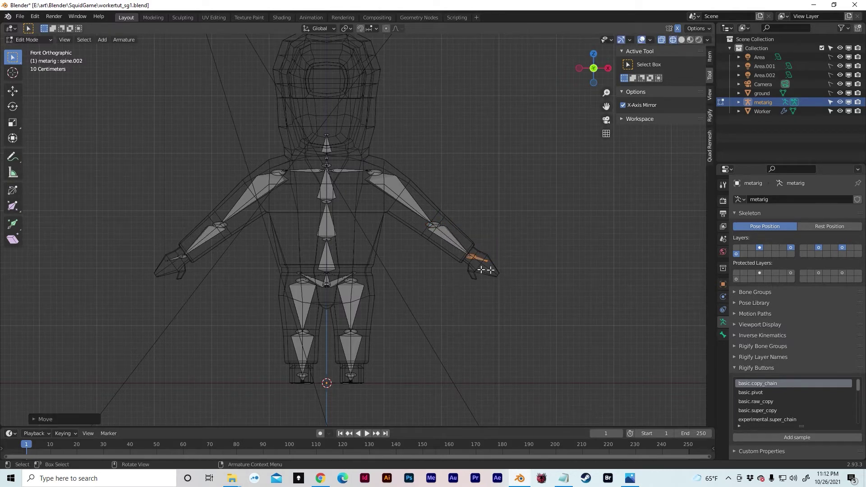
{"action": "left_click_drag", "start_coordinate": [483, 270], "coordinate": [498, 281]}
{"action": "middle_click_drag", "start_coordinate": [507, 263], "coordinate": [468, 274]}
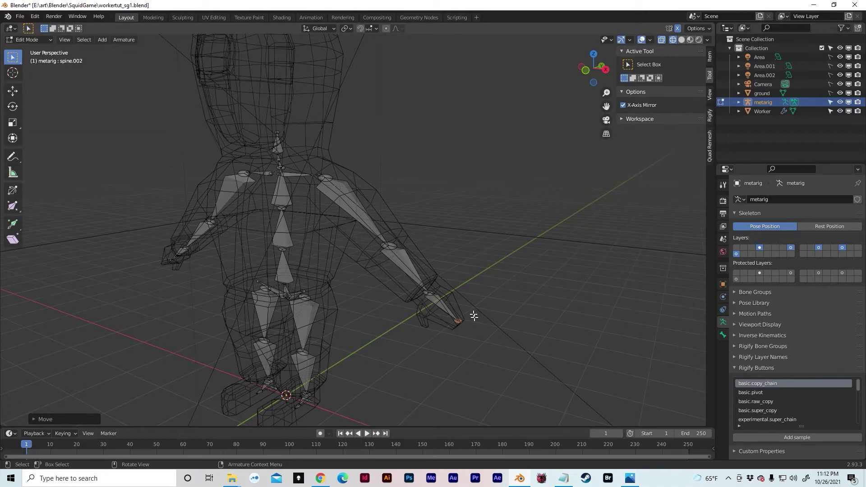
{"action": "key", "text": "KP_1"}
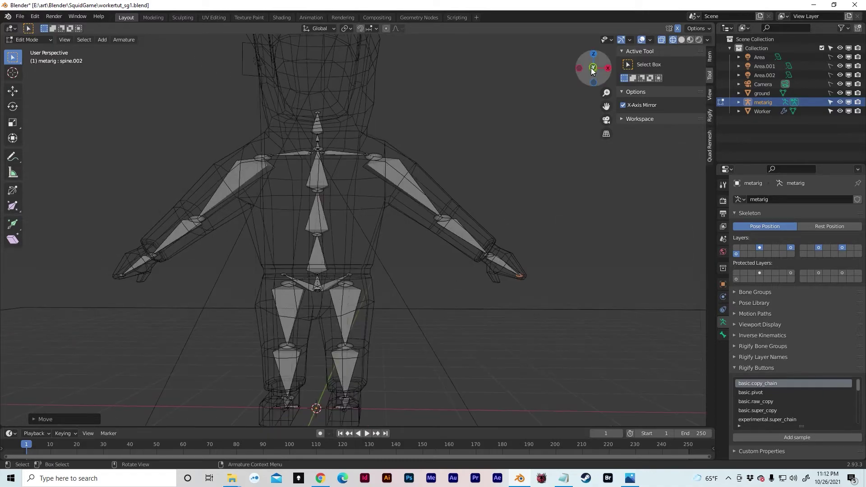
{"action": "scroll", "coordinate": [367, 116], "scroll_direction": "up", "scroll_amount": 5}
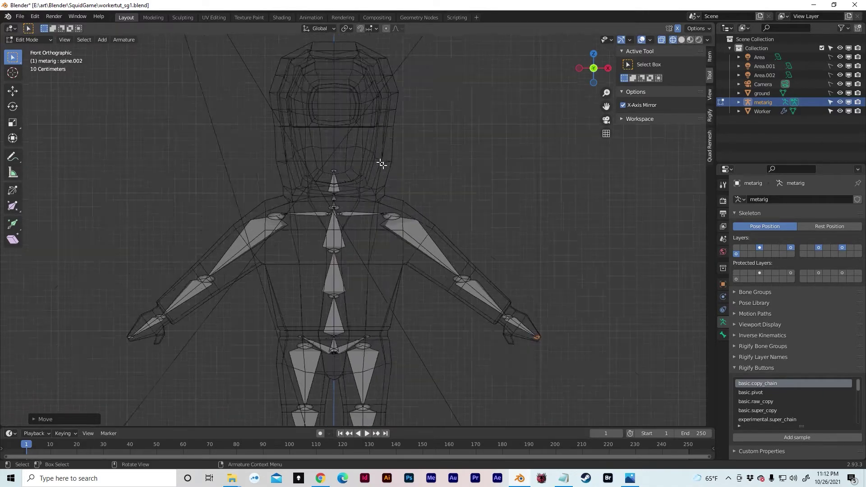
- Extrude a new vertical bone from the upper spine tip to the top of the head
{"action": "middle_click_drag", "start_coordinate": [382, 164], "coordinate": [435, 333], "text": "shift"}
{"action": "scroll", "coordinate": [423, 336], "scroll_direction": "down", "scroll_amount": 2}
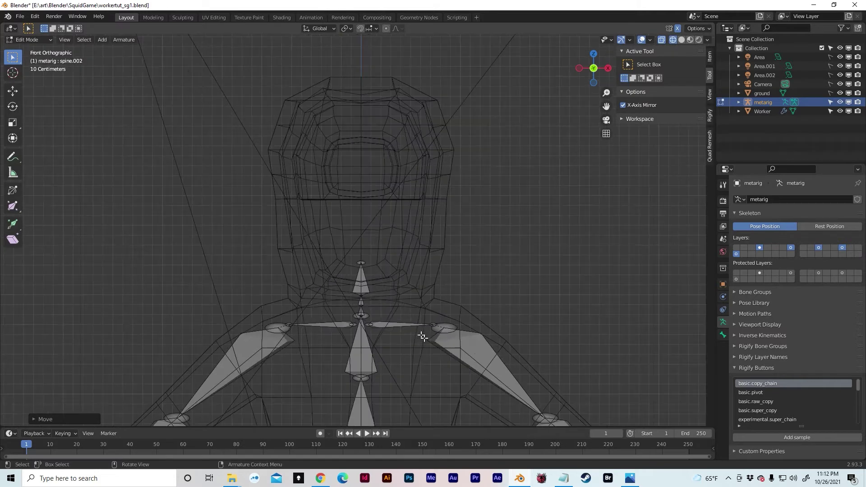
{"action": "left_click", "coordinate": [364, 264]}
{"action": "key", "text": "e"}
{"action": "key", "text": "z"}
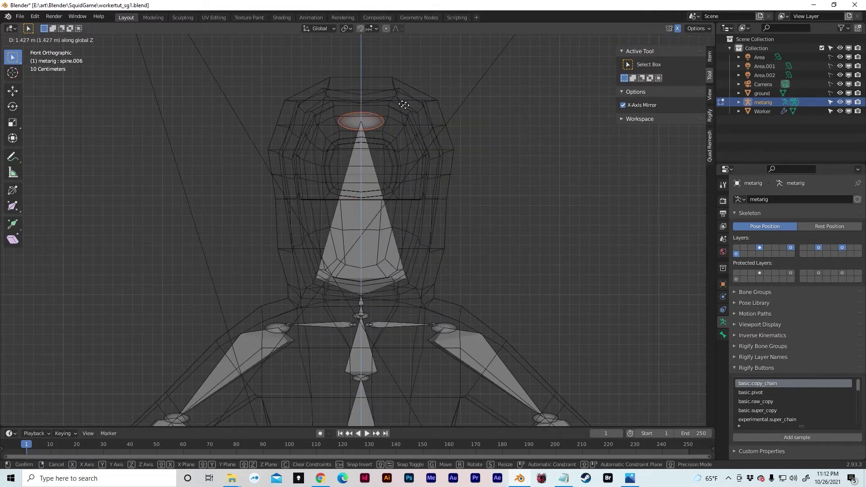
{"action": "left_click", "coordinate": [395, 78]}
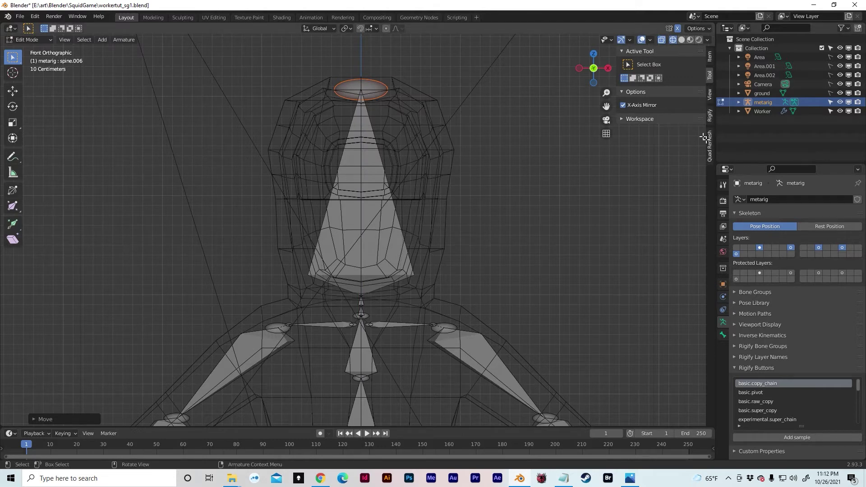
- In right side view, move the neck and lower spine joints inside the worker's torso
{"action": "left_click", "coordinate": [608, 69]}
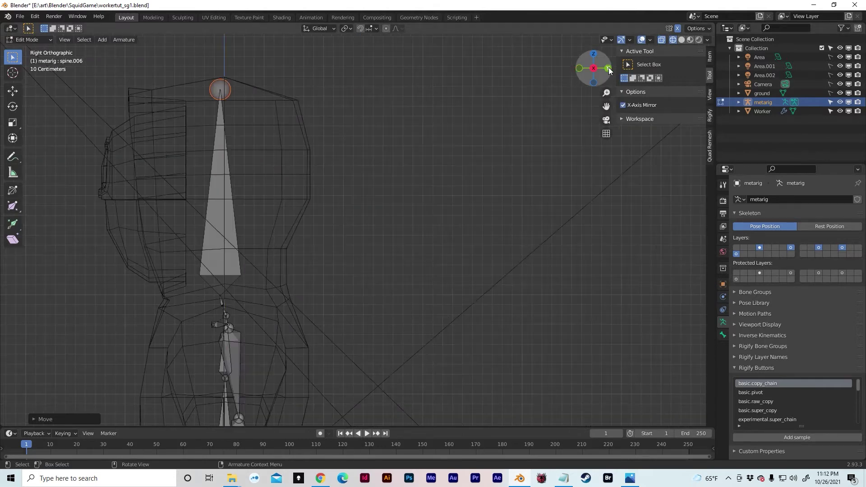
{"action": "scroll", "coordinate": [436, 202], "scroll_direction": "up", "scroll_amount": 4}
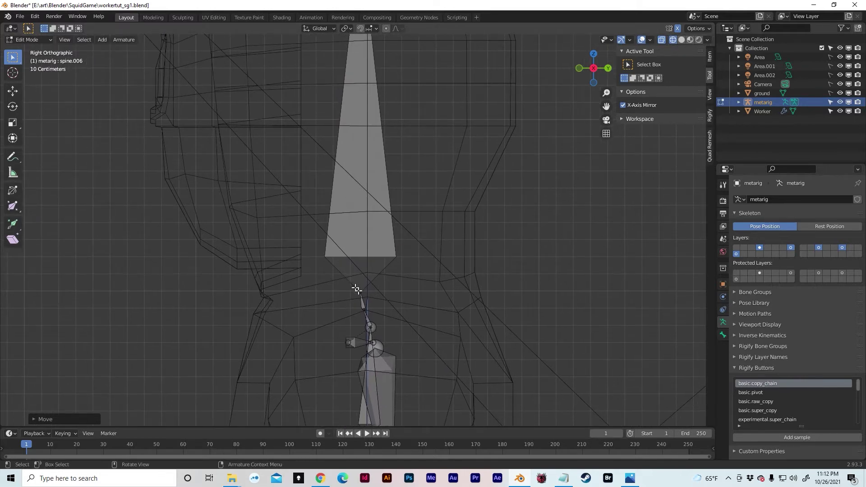
{"action": "left_click", "coordinate": [362, 294]}
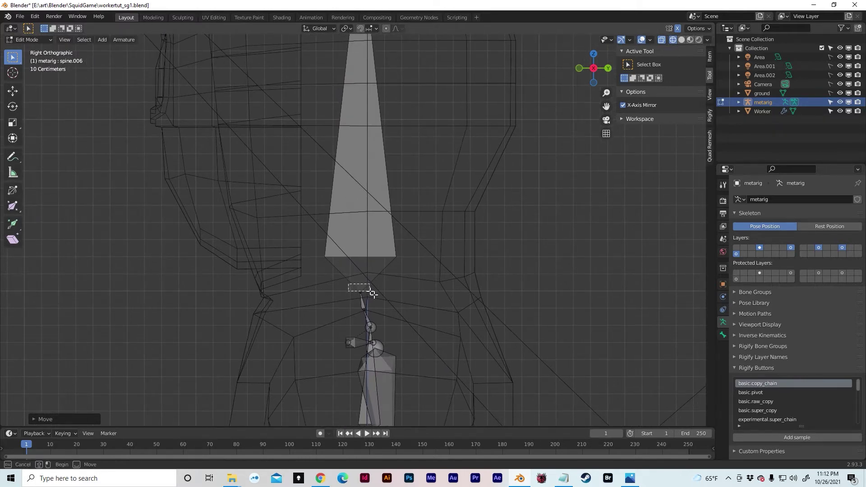
{"action": "key", "text": "g"}
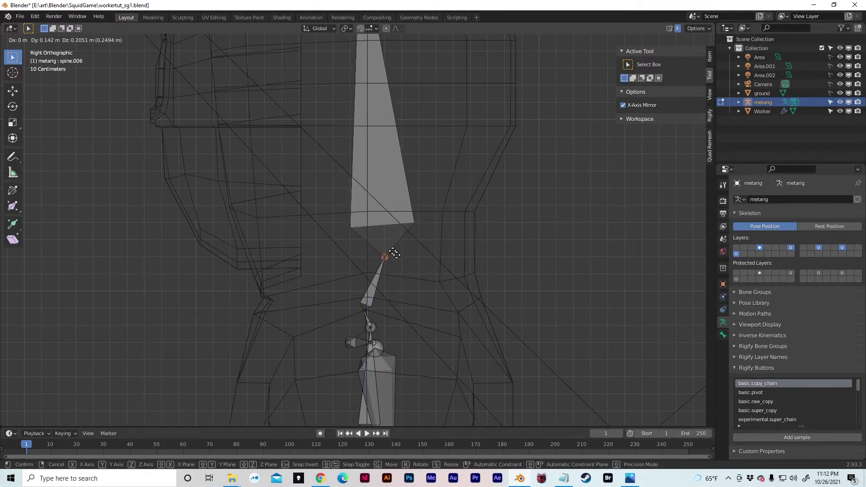
{"action": "left_click", "coordinate": [394, 254]}
{"action": "left_click", "coordinate": [365, 303]}
{"action": "key", "text": "g"}
{"action": "left_click", "coordinate": [412, 310]}
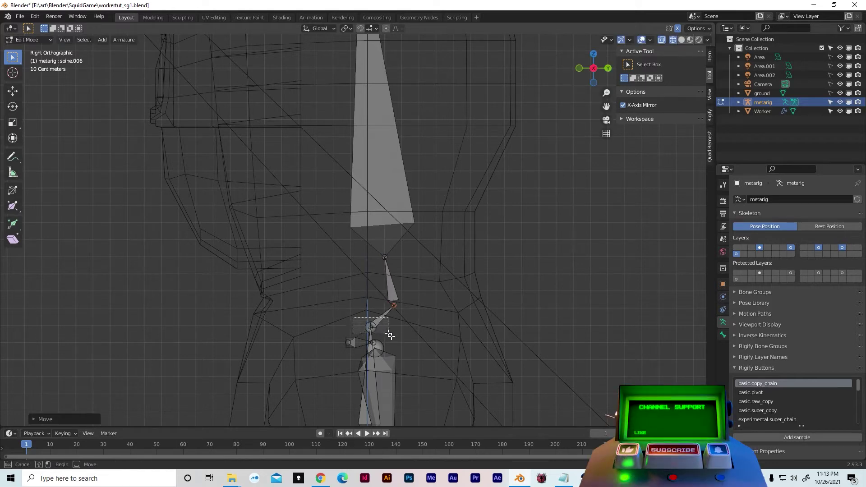
{"action": "left_click", "coordinate": [371, 327]}
{"action": "key", "text": "g"}
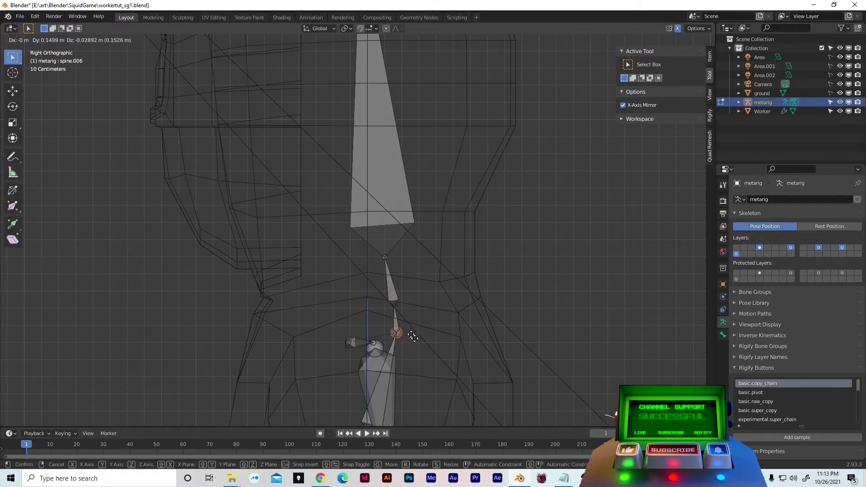
{"action": "left_click", "coordinate": [412, 337]}
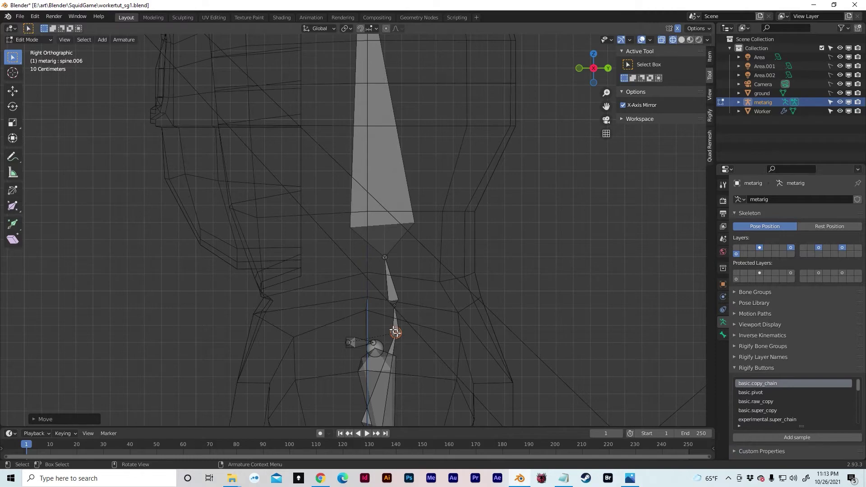
{"action": "middle_click_drag", "start_coordinate": [399, 335], "coordinate": [451, 189]}
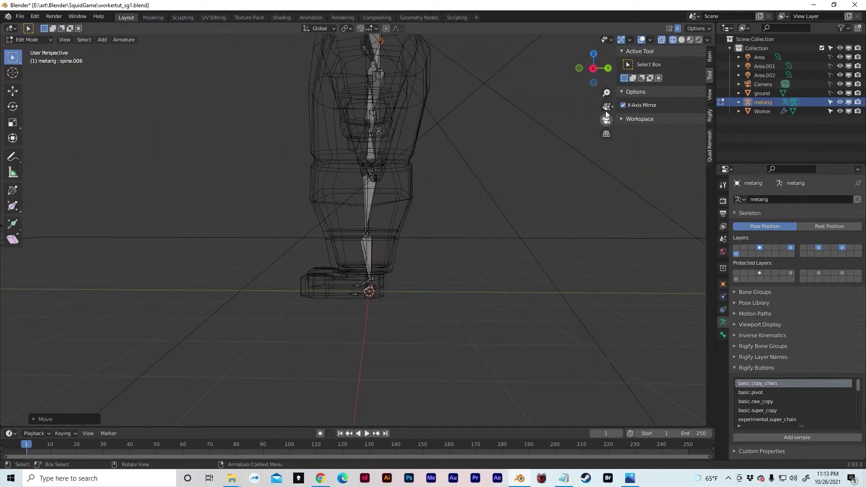
- In side view, move the lower-leg and foot bones along Y into the legs
{"action": "left_click", "coordinate": [593, 69]}
{"action": "scroll", "coordinate": [490, 166], "scroll_direction": "up", "scroll_amount": 5}
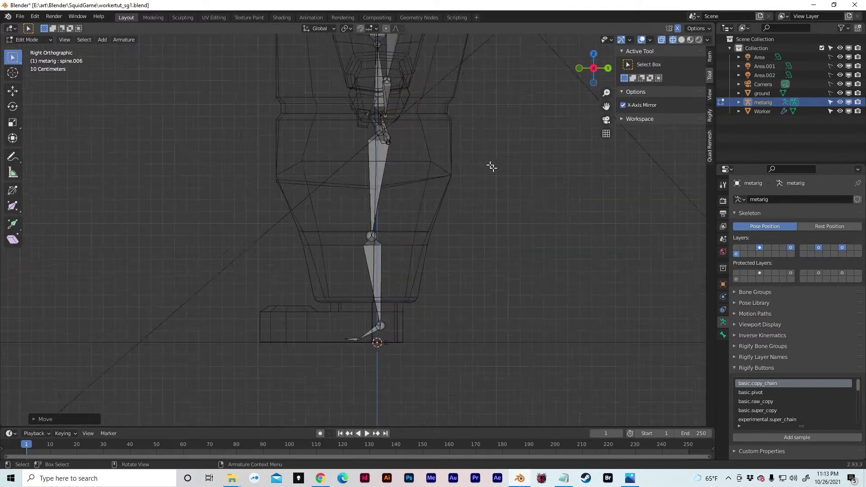
{"action": "left_click_drag", "start_coordinate": [326, 200], "coordinate": [484, 392]}
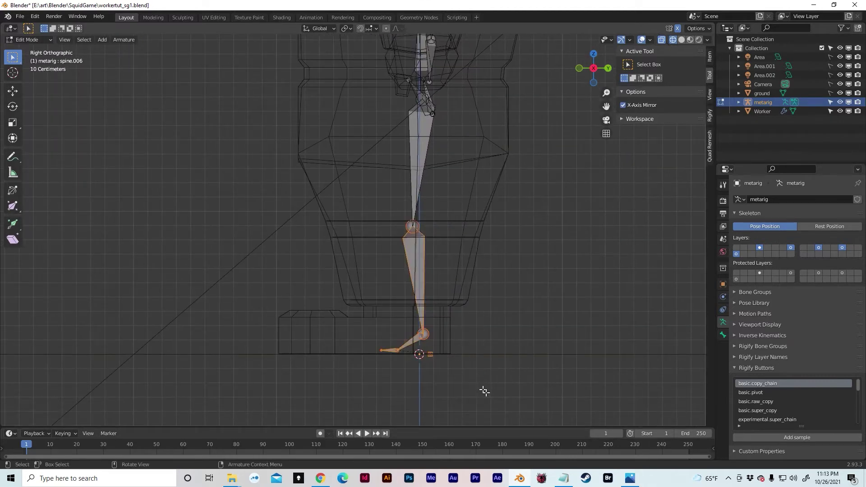
{"action": "key", "text": "g"}
{"action": "key", "text": "y"}
{"action": "left_click", "coordinate": [472, 391]}
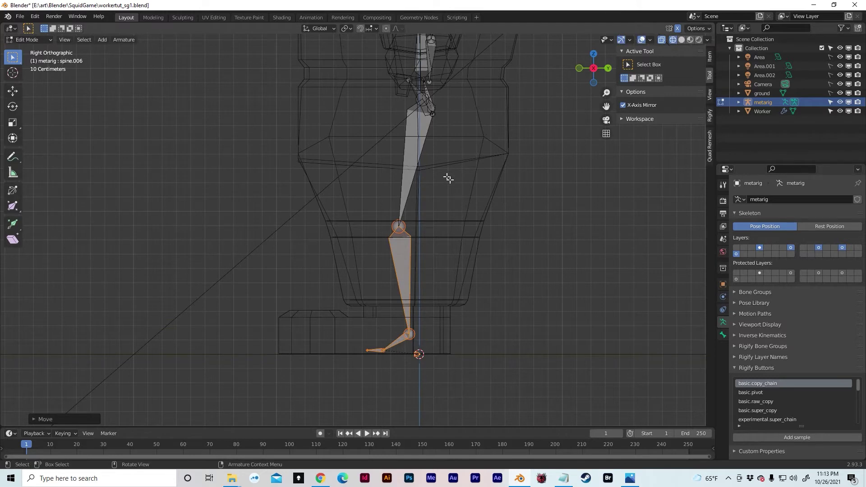
- Move the small neck bones along Y to fit inside the neck
{"action": "middle_click_drag", "start_coordinate": [447, 178], "coordinate": [447, 206], "text": "shift"}
{"action": "key", "text": "b"}
{"action": "left_click_drag", "start_coordinate": [390, 178], "coordinate": [463, 130]}
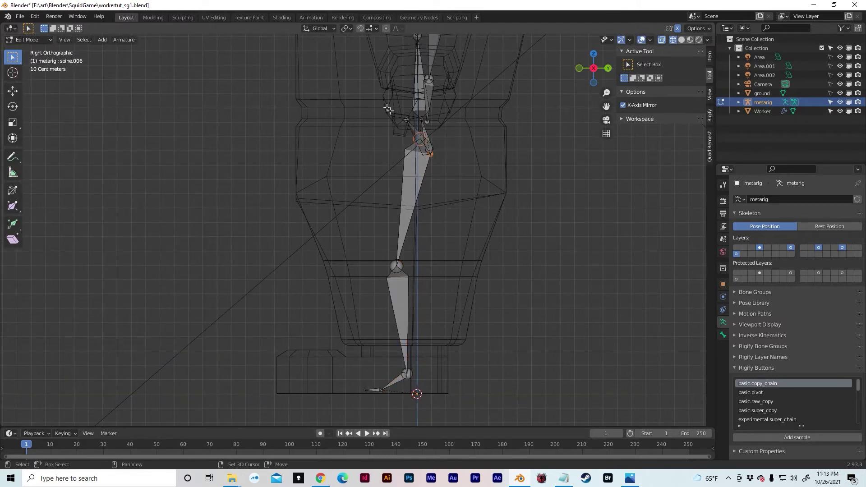
{"action": "left_click_drag", "start_coordinate": [388, 109], "coordinate": [431, 143]}
{"action": "key", "text": "g"}
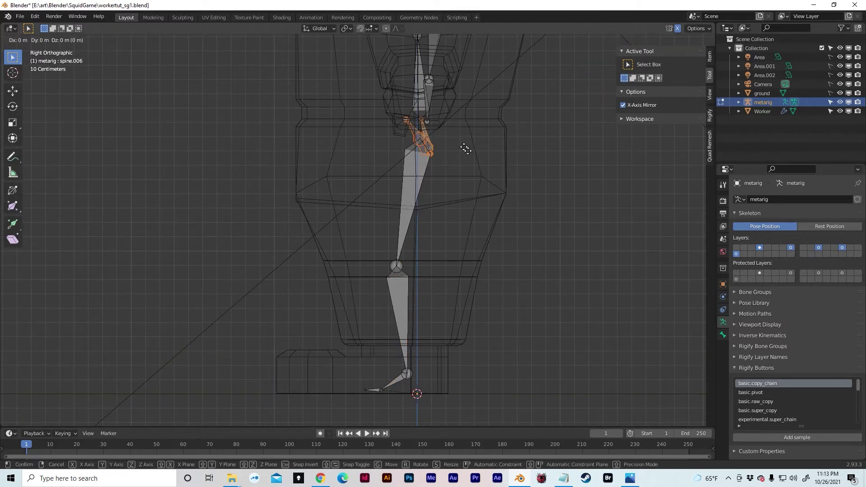
{"action": "key", "text": "y"}
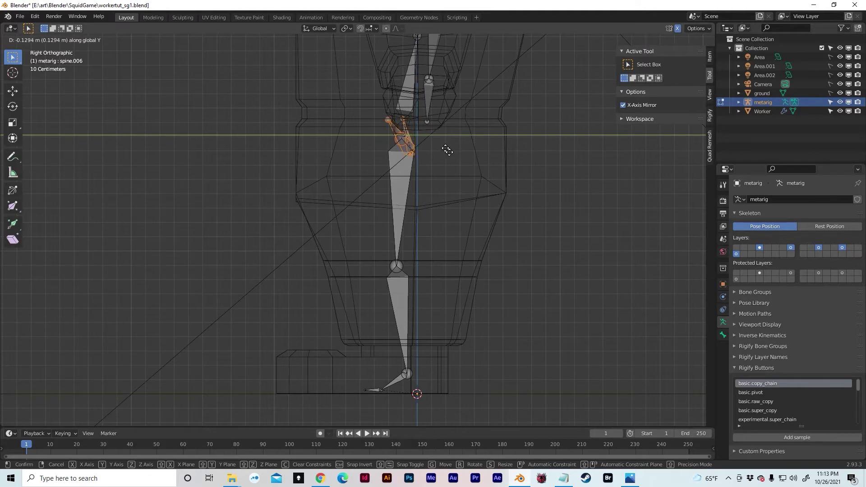
{"action": "left_click", "coordinate": [446, 149]}
- Shift the foot bones along Y, raise the ankle joint on Z, and move the toe tip along Y
{"action": "middle_click_drag", "start_coordinate": [341, 201], "coordinate": [355, 186], "text": "shift"}
{"action": "left_click_drag", "start_coordinate": [339, 343], "coordinate": [406, 396]}
{"action": "key", "text": "g"}
{"action": "key", "text": "y"}
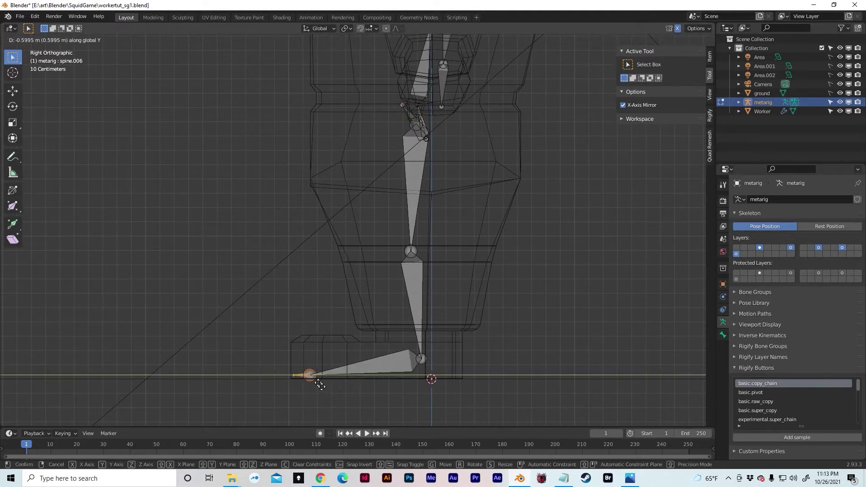
{"action": "left_click", "coordinate": [329, 383]}
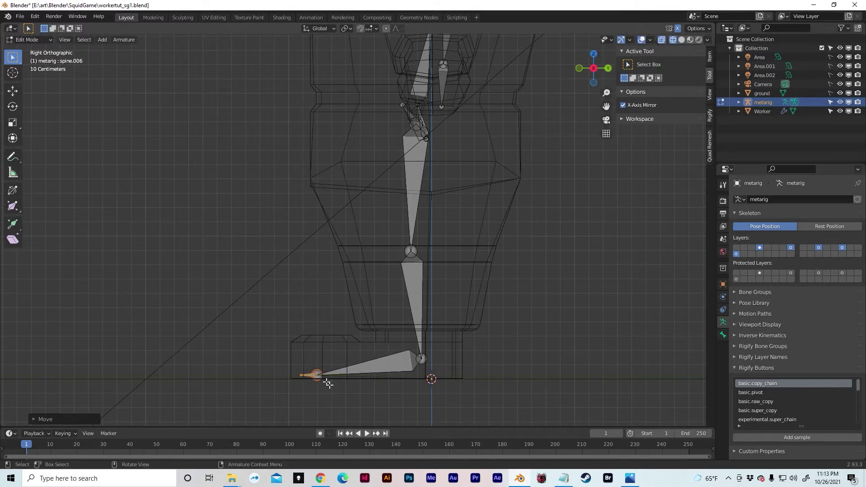
{"action": "left_click", "coordinate": [421, 359]}
{"action": "key", "text": "g"}
{"action": "key", "text": "z"}
{"action": "left_click", "coordinate": [428, 347]}
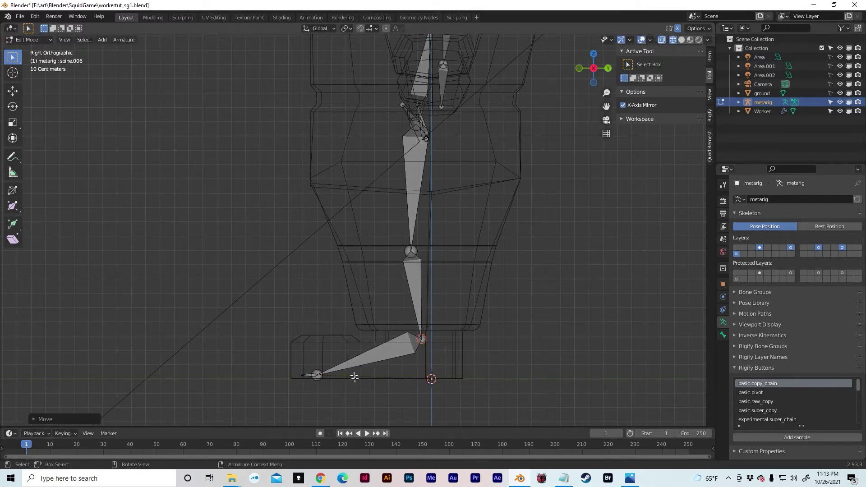
{"action": "left_click", "coordinate": [317, 375]}
{"action": "key", "text": "g"}
{"action": "key", "text": "y"}
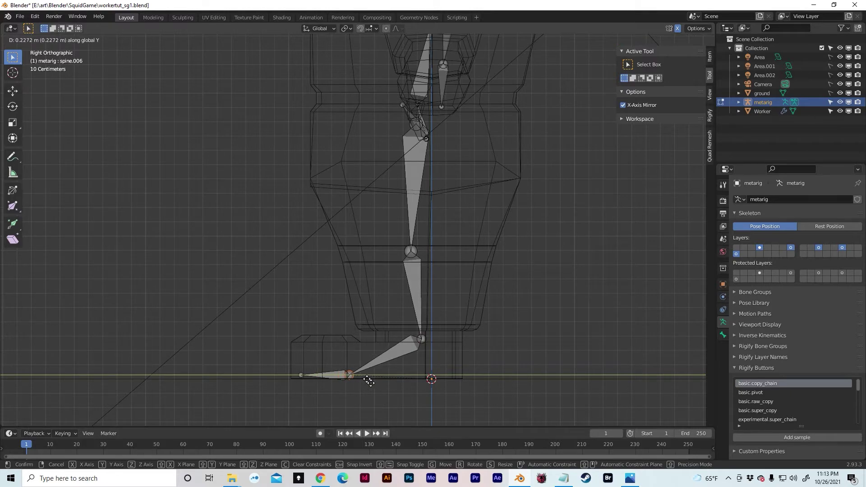
{"action": "left_click", "coordinate": [366, 381]}
- Check the fitted rig from the front and return to Object Mode
{"action": "middle_click_drag", "start_coordinate": [381, 286], "coordinate": [488, 300]}
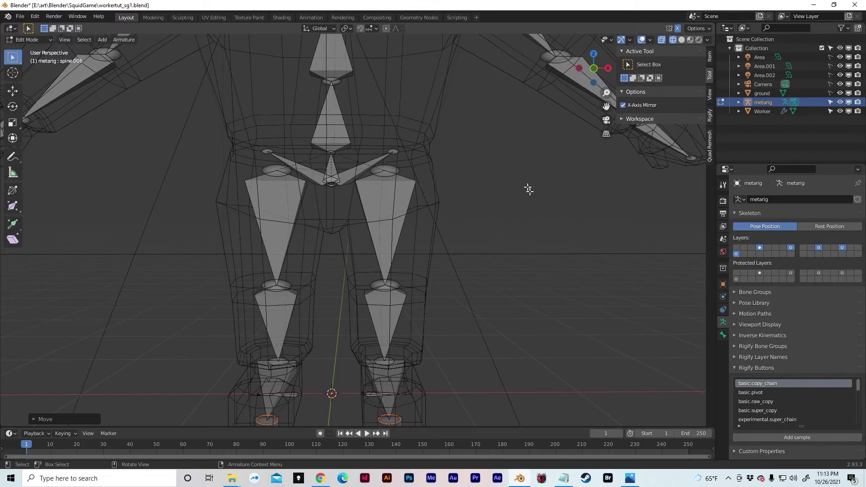
{"action": "left_click", "coordinate": [594, 69]}
{"action": "scroll", "coordinate": [422, 155], "scroll_direction": "down", "scroll_amount": 5}
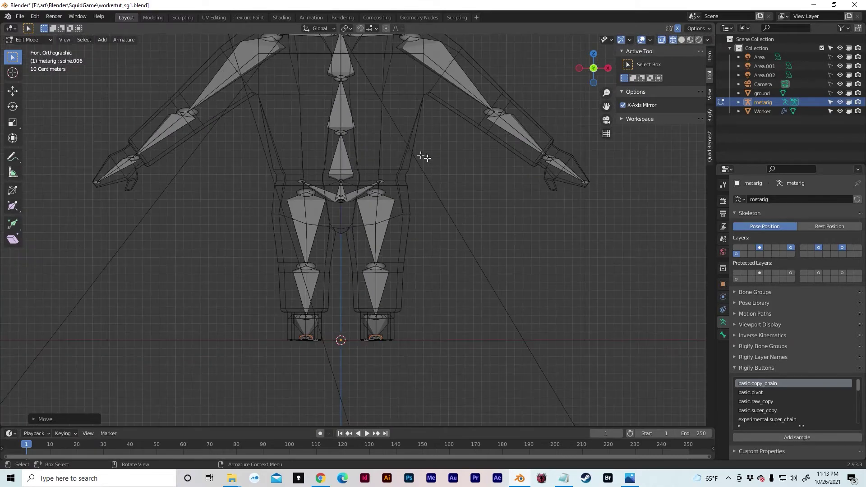
{"action": "scroll", "coordinate": [422, 155], "scroll_direction": "up", "scroll_amount": 3}
{"action": "middle_click_drag", "start_coordinate": [422, 155], "coordinate": [420, 188], "text": "shift"}
{"action": "scroll", "coordinate": [423, 257], "scroll_direction": "down", "scroll_amount": 3}
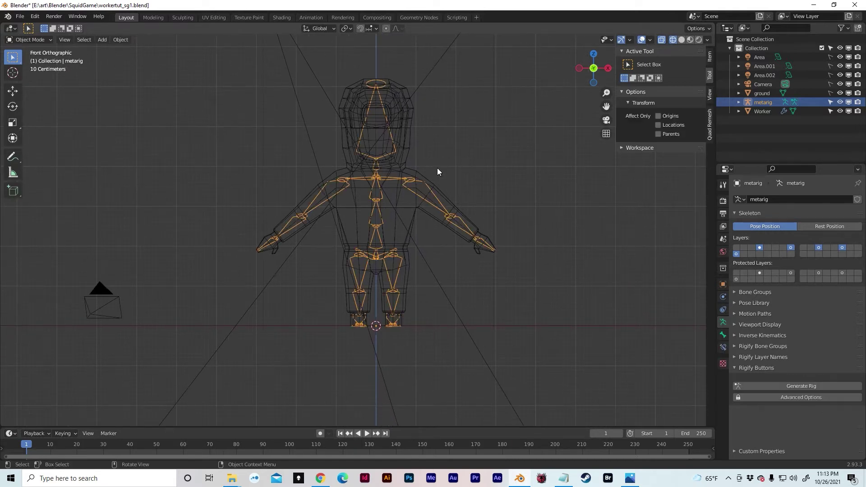
{"action": "key", "text": "Tab"}
- Apply the metarig's scale with Object > Apply > Scale, then re-enter Edit Mode
{"action": "left_click", "coordinate": [120, 40]}
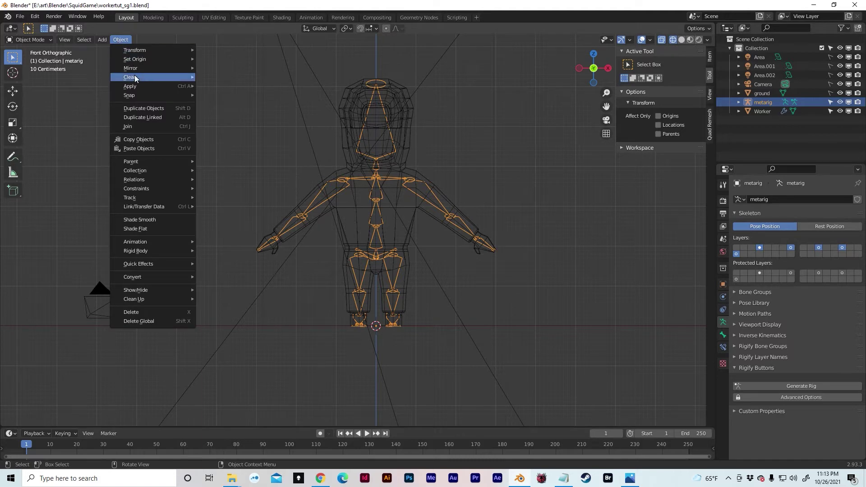
{"action": "mouse_move", "coordinate": [139, 87]}
{"action": "left_click", "coordinate": [229, 104]}
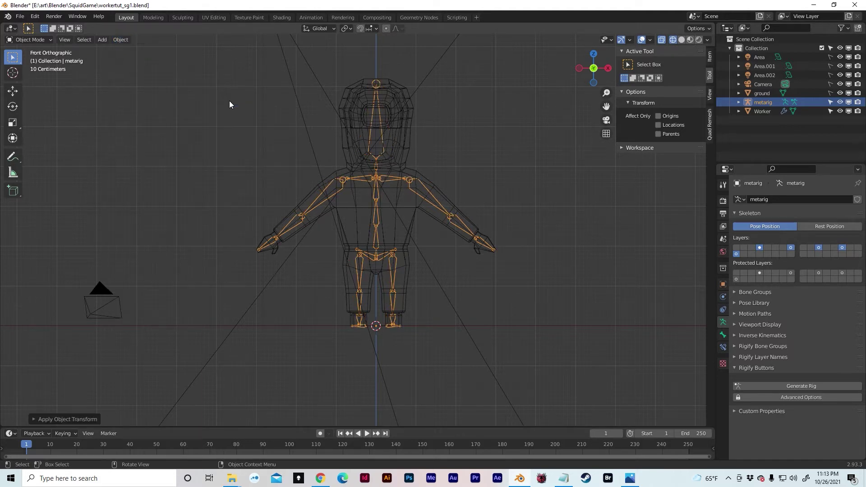
{"action": "middle_click_drag", "start_coordinate": [398, 262], "coordinate": [399, 235], "text": "shift"}
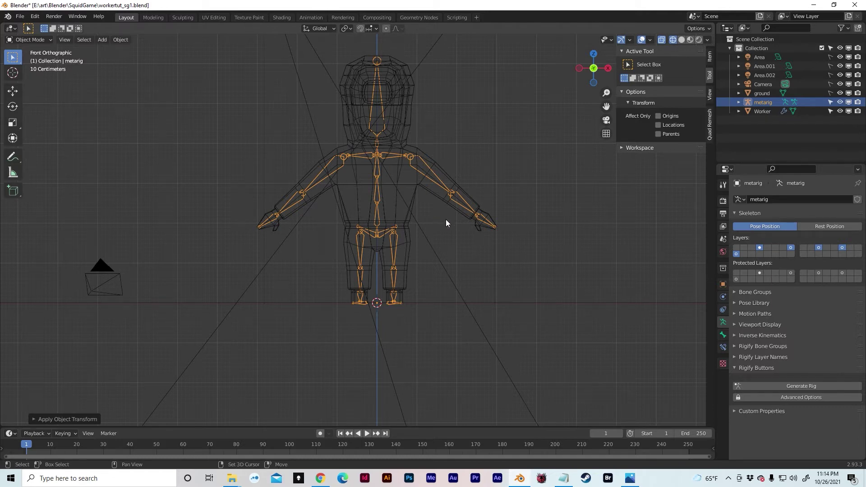
{"action": "middle_click_drag", "start_coordinate": [446, 223], "coordinate": [446, 205], "text": "shift"}
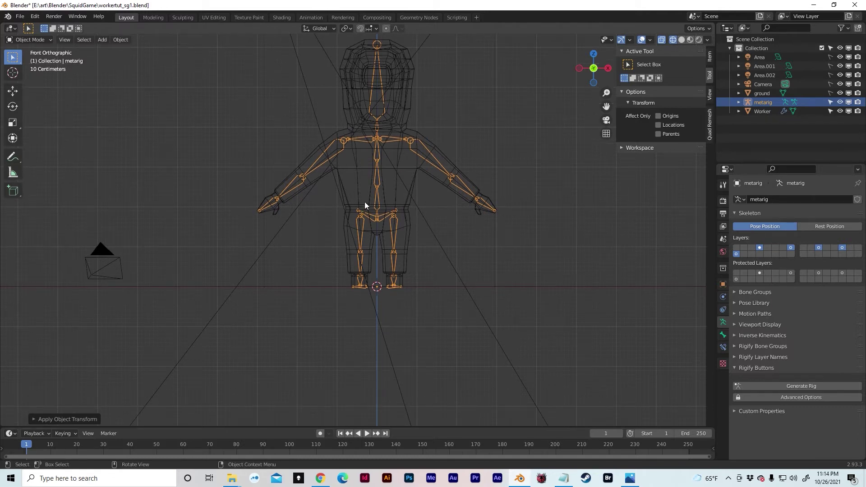
{"action": "key", "text": "Tab"}
- Move the metarig's pelvis bones about 0.13 m down along Z to the worker's hips, then return to Object Mode
{"action": "scroll", "coordinate": [365, 203], "scroll_direction": "up", "scroll_amount": 5}
{"action": "left_click_drag", "start_coordinate": [319, 168], "coordinate": [501, 237]}
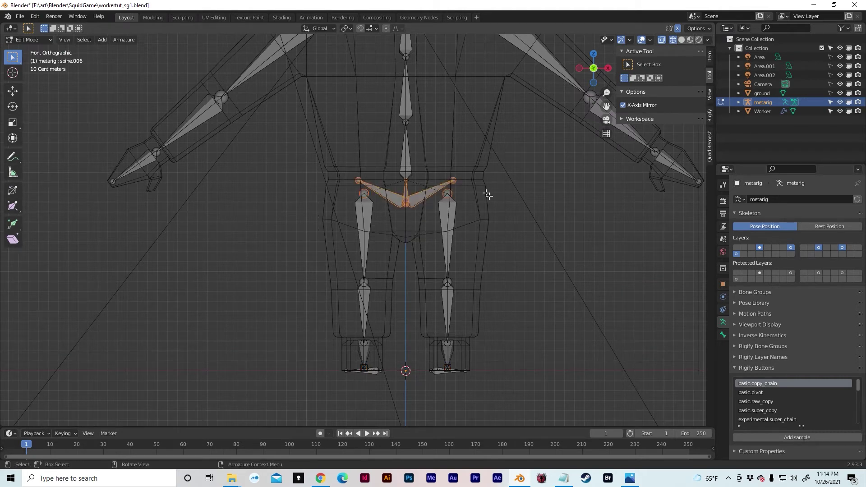
{"action": "key", "text": "g"}
{"action": "key", "text": "z"}
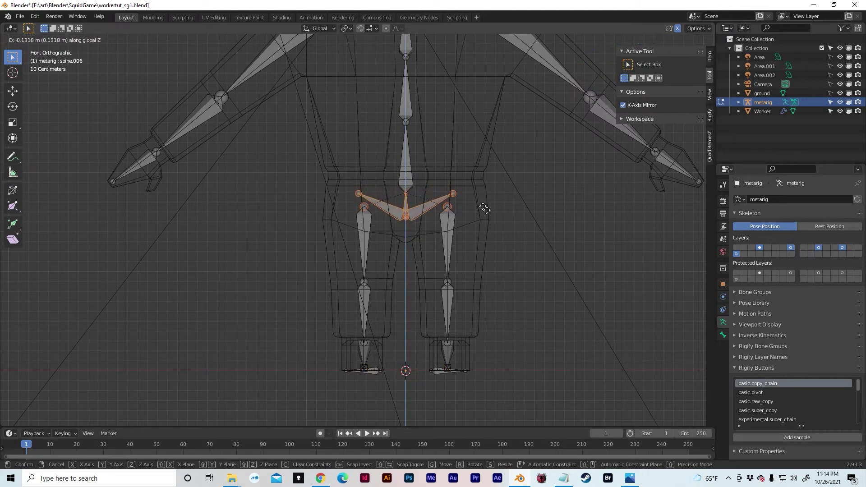
{"action": "left_click", "coordinate": [484, 207]}
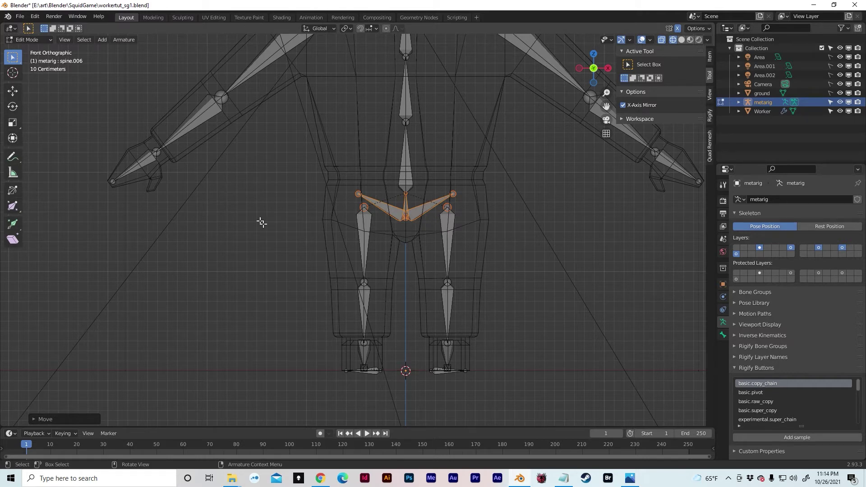
{"action": "key", "text": "Tab"}
{"action": "scroll", "coordinate": [298, 207], "scroll_direction": "down", "scroll_amount": 4}
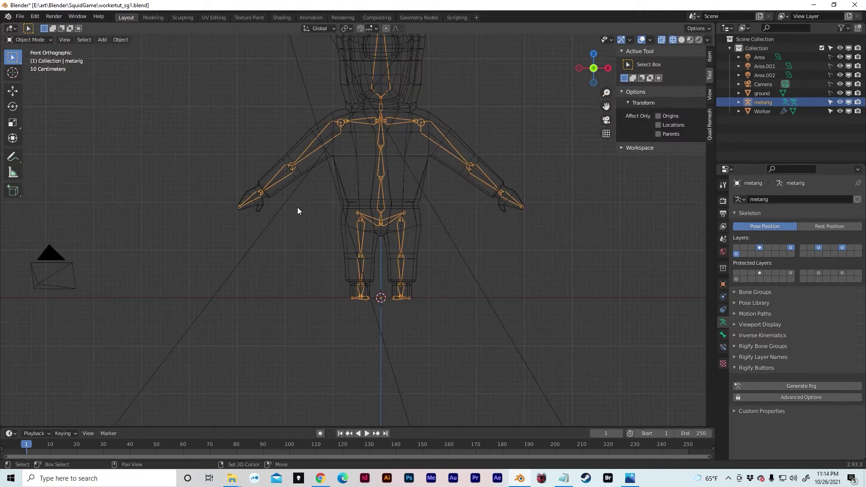
- Apply the metarig's scale with Object > Apply > Scale
{"action": "left_click", "coordinate": [120, 40]}
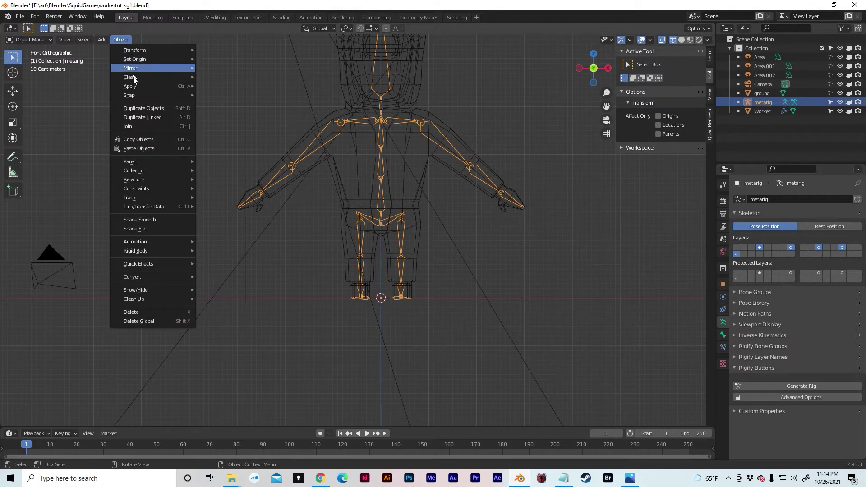
{"action": "mouse_move", "coordinate": [134, 84]}
{"action": "left_click", "coordinate": [219, 104]}
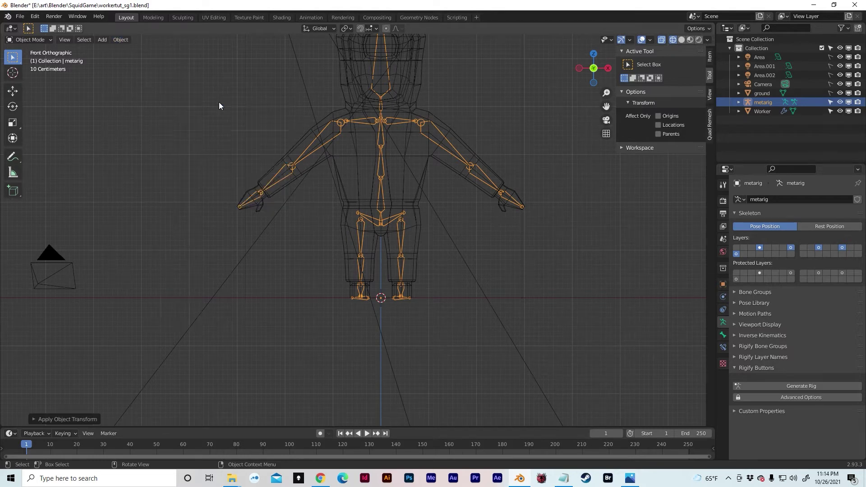
{"action": "middle_click_drag", "start_coordinate": [492, 189], "coordinate": [497, 226], "text": "shift"}
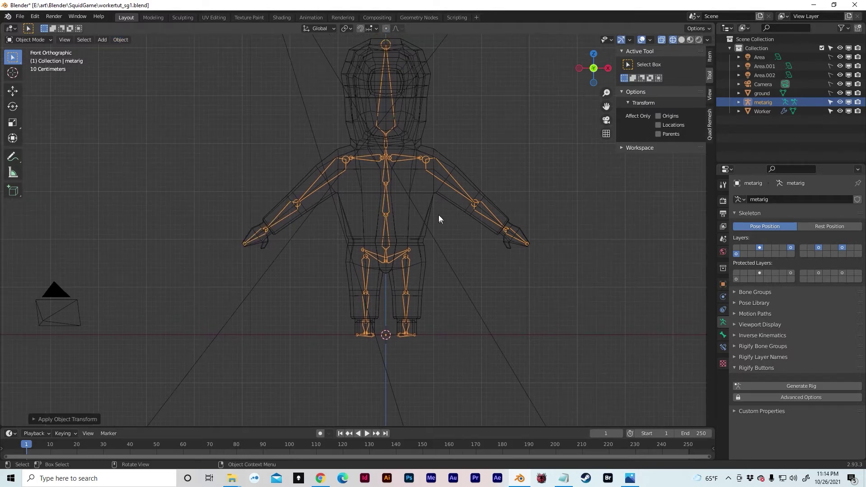
- Set the Worker mesh's origin to the 3D cursor between its feet and view it from the front
{"action": "left_click", "coordinate": [430, 199]}
{"action": "middle_click_drag", "start_coordinate": [430, 207], "coordinate": [406, 233]}
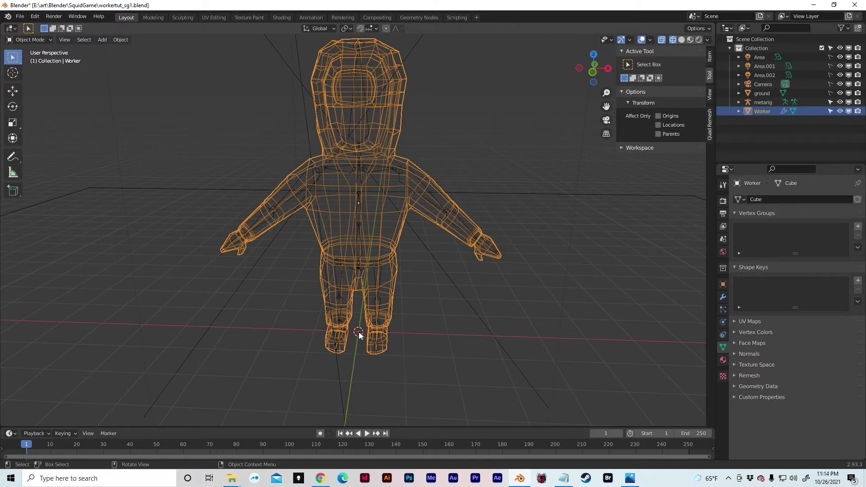
{"action": "left_click", "coordinate": [119, 39]}
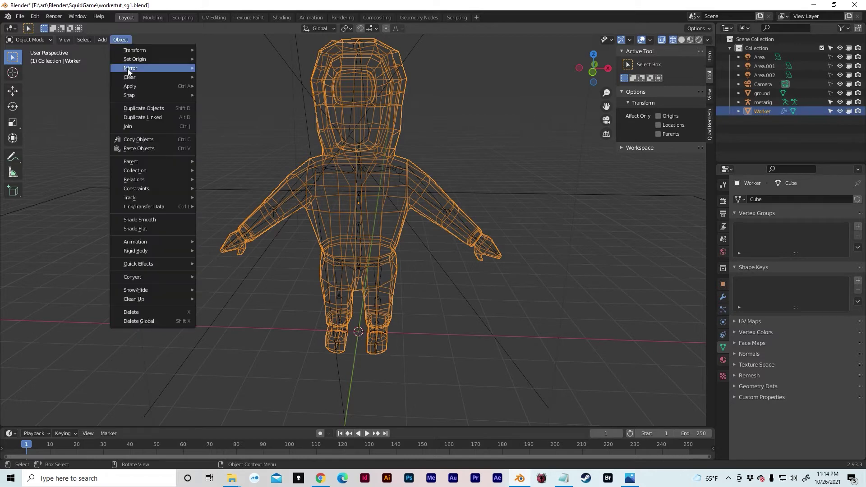
{"action": "mouse_move", "coordinate": [190, 62]}
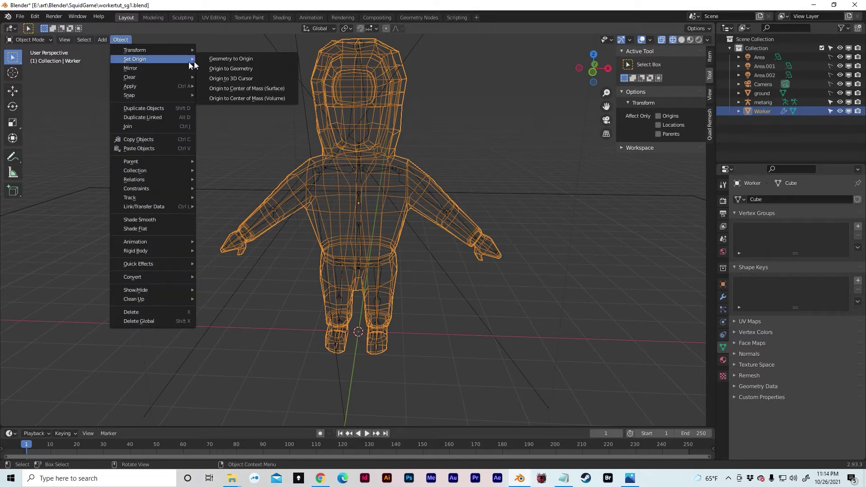
{"action": "left_click", "coordinate": [228, 78]}
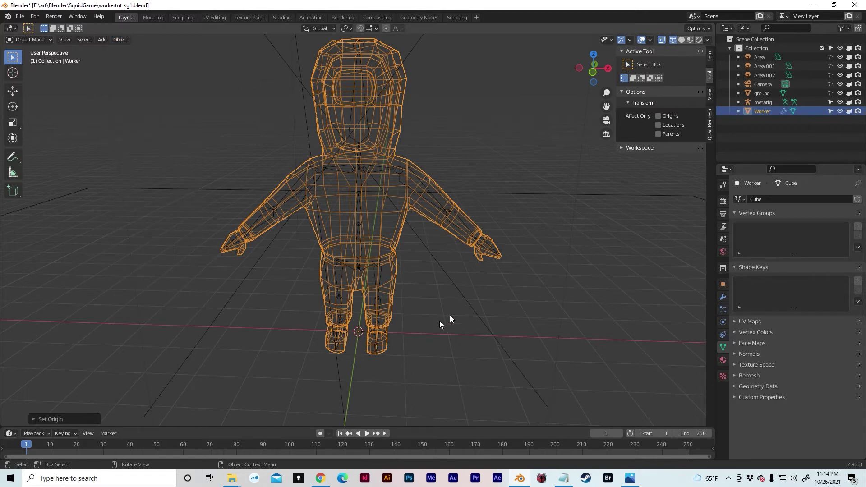
{"action": "middle_click_drag", "start_coordinate": [439, 321], "coordinate": [478, 262]}
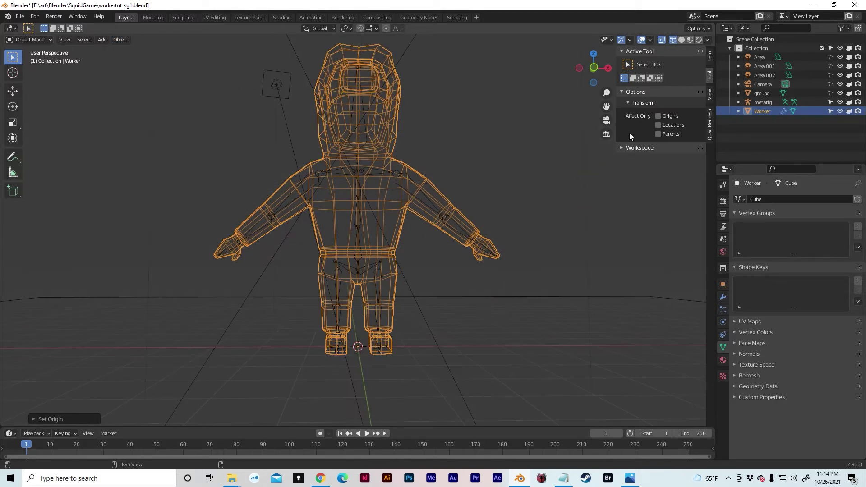
{"action": "left_click", "coordinate": [596, 66]}
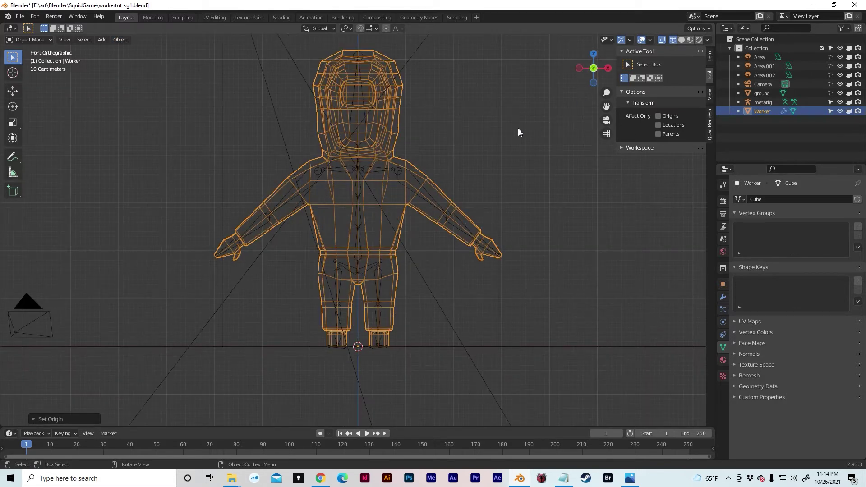
- Switch the viewport to Rendered shading and orbit to a perspective view of the worker
{"action": "left_click", "coordinate": [699, 41]}
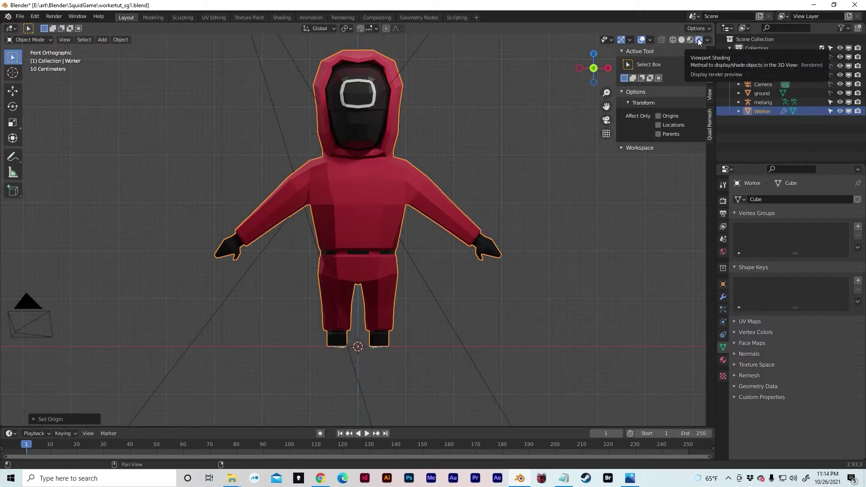
{"action": "middle_click_drag", "start_coordinate": [518, 170], "coordinate": [496, 194]}
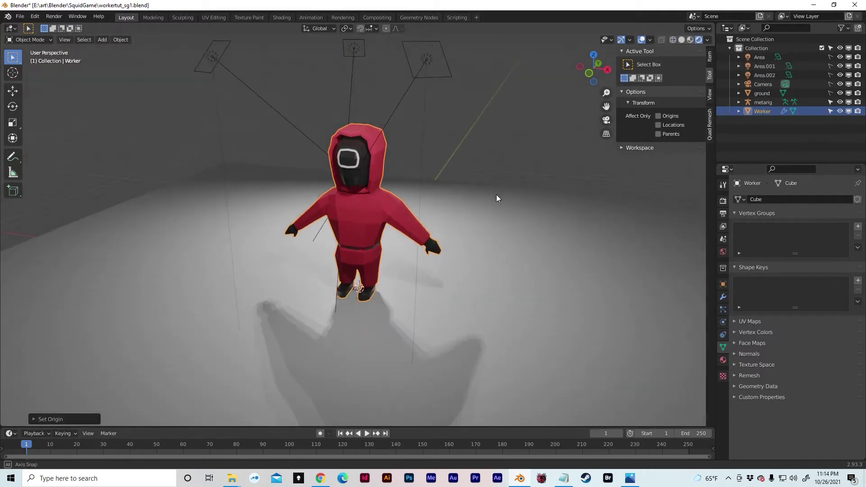
{"action": "scroll", "coordinate": [381, 158], "scroll_direction": "up", "scroll_amount": 5}
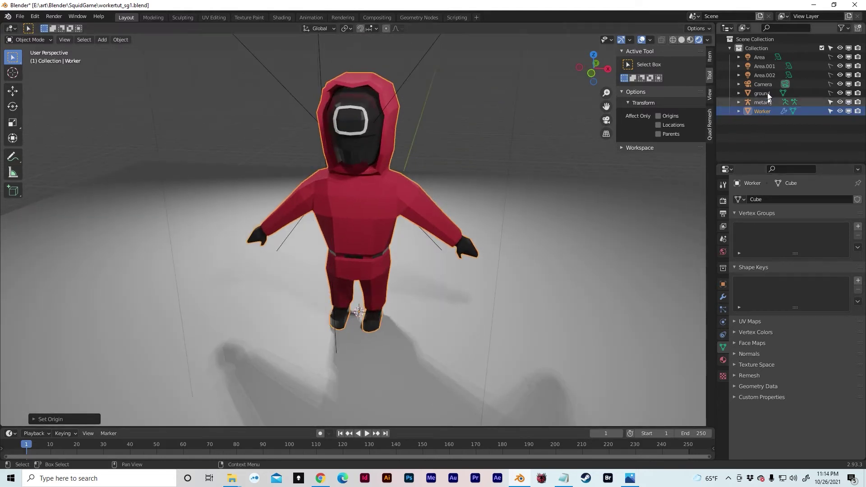
- Enable In Front in the metarig's Viewport Display so its bones show through the mesh
{"action": "left_click", "coordinate": [767, 101]}
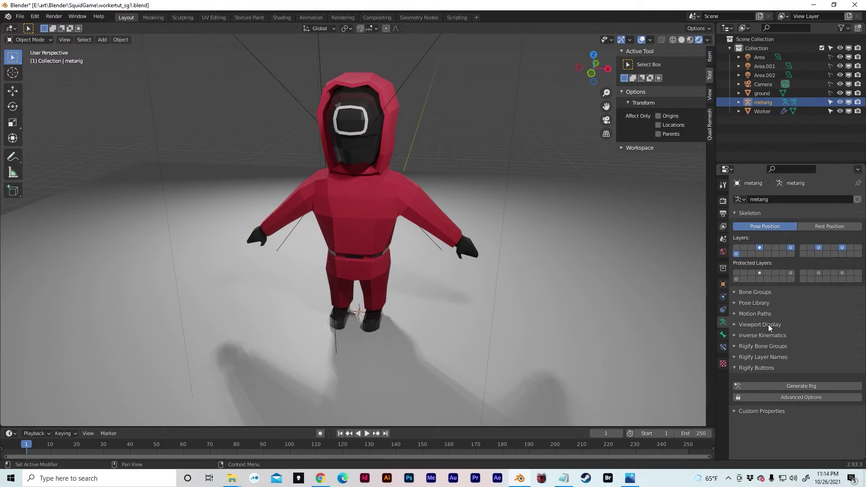
{"action": "left_click", "coordinate": [734, 324]}
{"action": "left_click", "coordinate": [793, 380]}
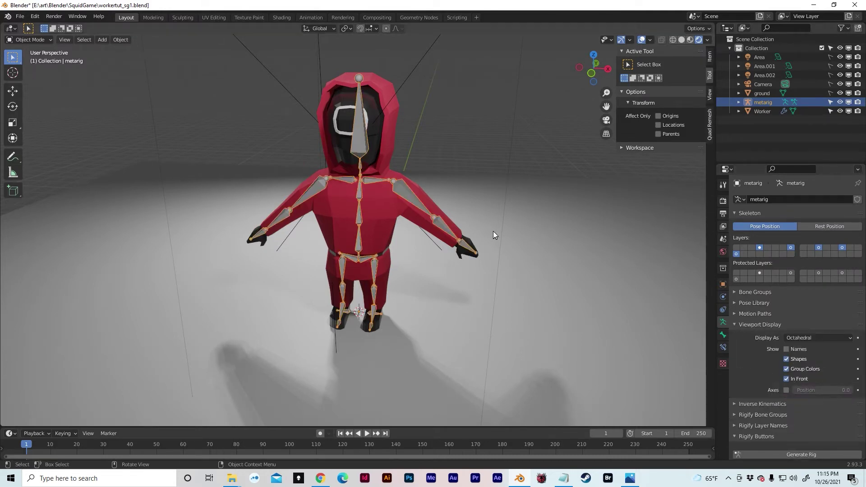
{"action": "middle_click_drag", "start_coordinate": [494, 231], "coordinate": [449, 217]}
{"action": "middle_click_drag", "start_coordinate": [387, 145], "coordinate": [6, 135]}
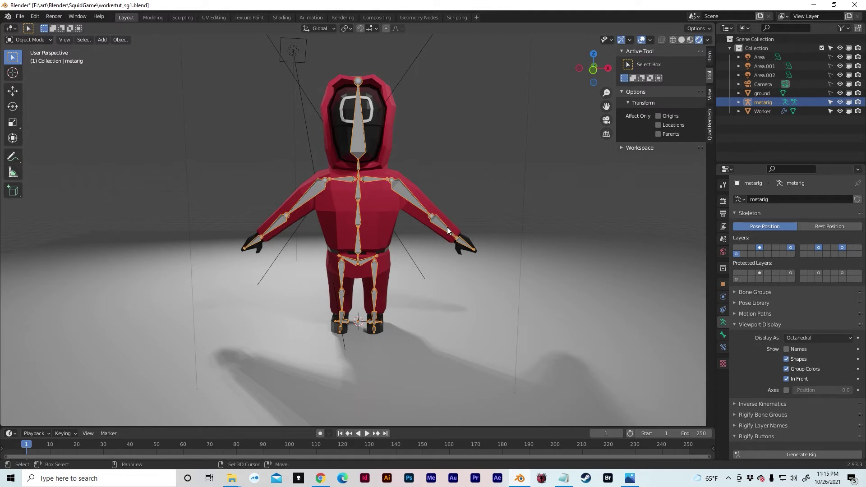
- Generate the control rig from the metarig with Rigify's Generate Rig
{"action": "middle_click_drag", "start_coordinate": [447, 227], "coordinate": [469, 262], "text": "shift"}
{"action": "scroll", "coordinate": [754, 408], "scroll_direction": "down", "scroll_amount": 1}
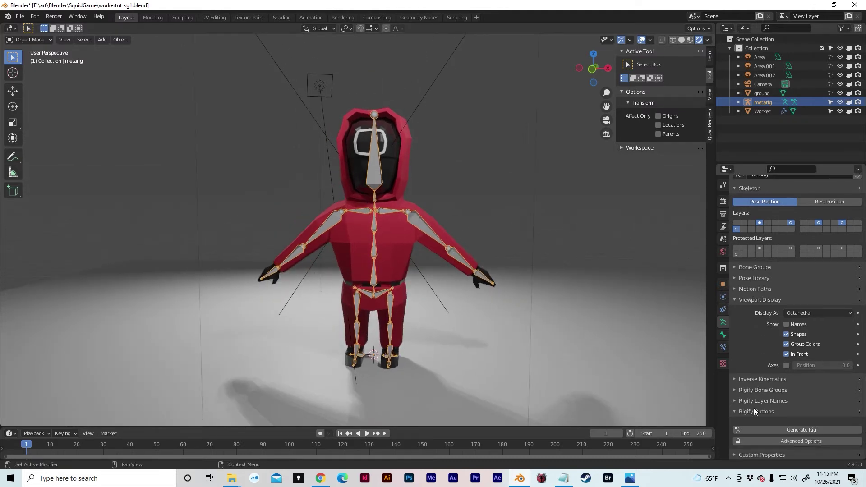
{"action": "left_click", "coordinate": [798, 431]}
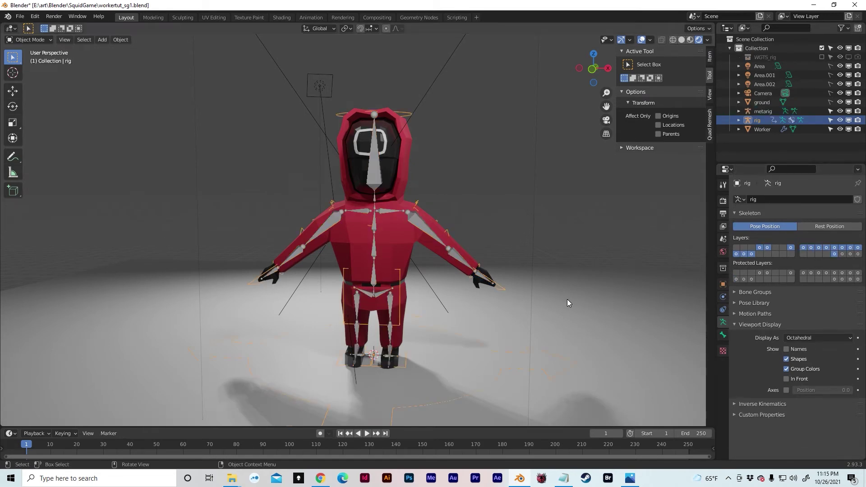
- Inspect the generated rig in Wireframe shading from several angles, then switch back to Rendered
{"action": "middle_click_drag", "start_coordinate": [543, 239], "coordinate": [569, 217]}
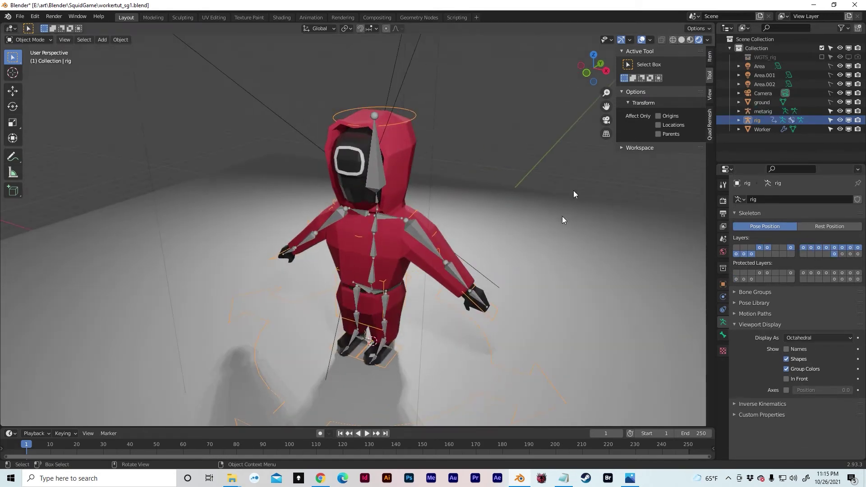
{"action": "left_click", "coordinate": [673, 40]}
{"action": "middle_click_drag", "start_coordinate": [573, 147], "coordinate": [530, 121]}
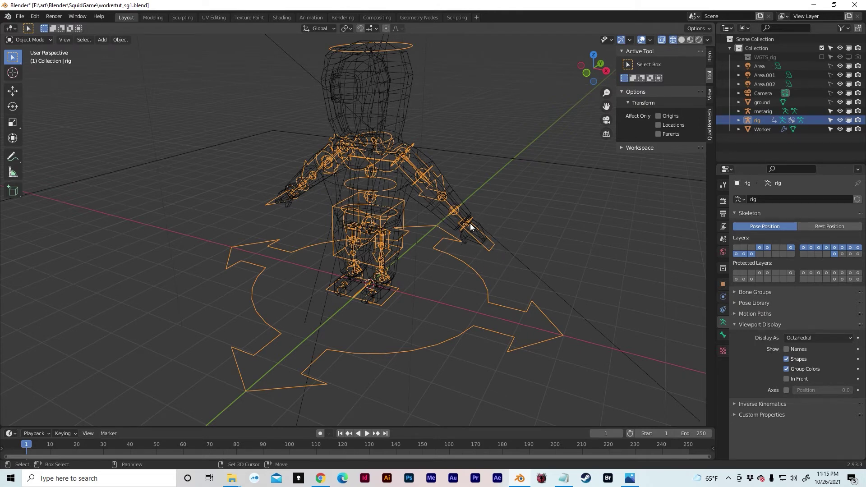
{"action": "middle_click_drag", "start_coordinate": [469, 228], "coordinate": [483, 252]}
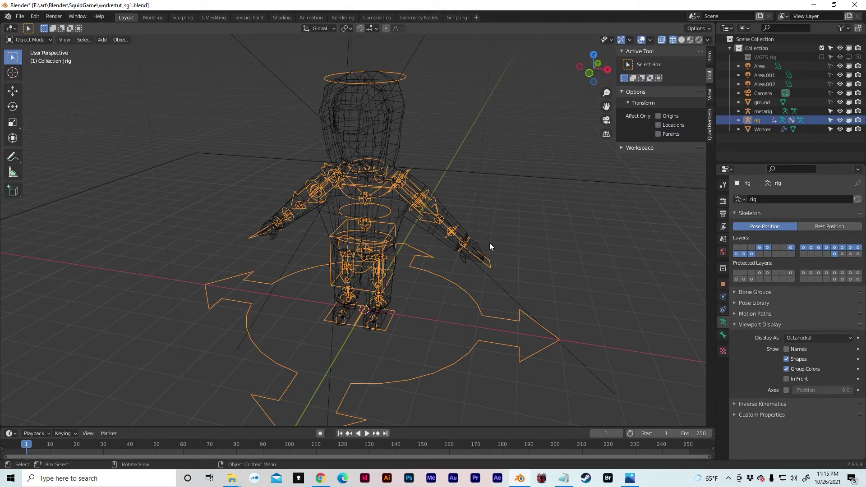
{"action": "middle_click_drag", "start_coordinate": [489, 243], "coordinate": [486, 245]}
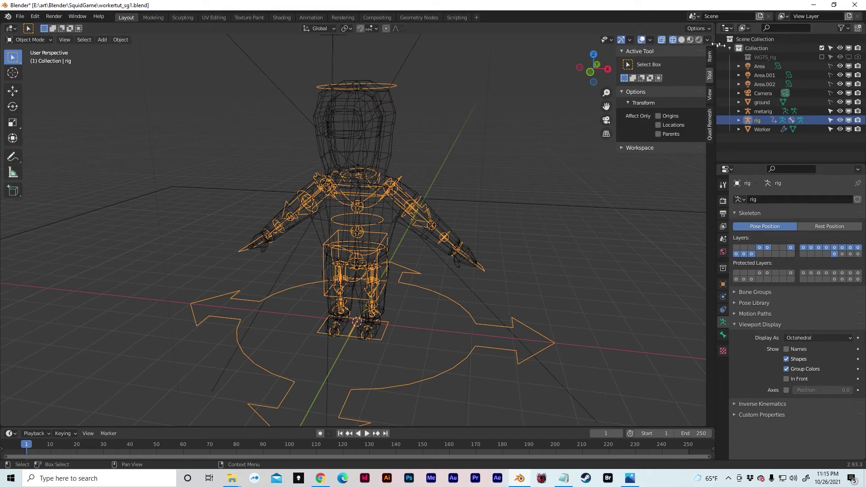
{"action": "left_click", "coordinate": [699, 39]}
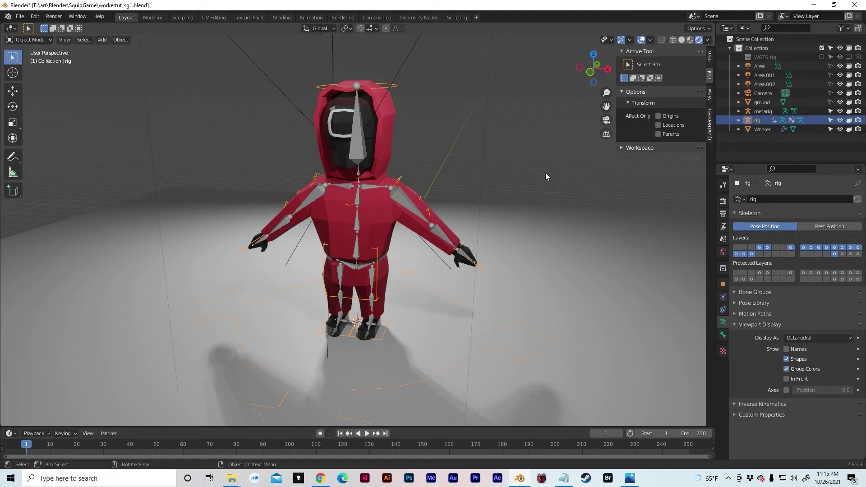
{"action": "left_click", "coordinate": [352, 147]}
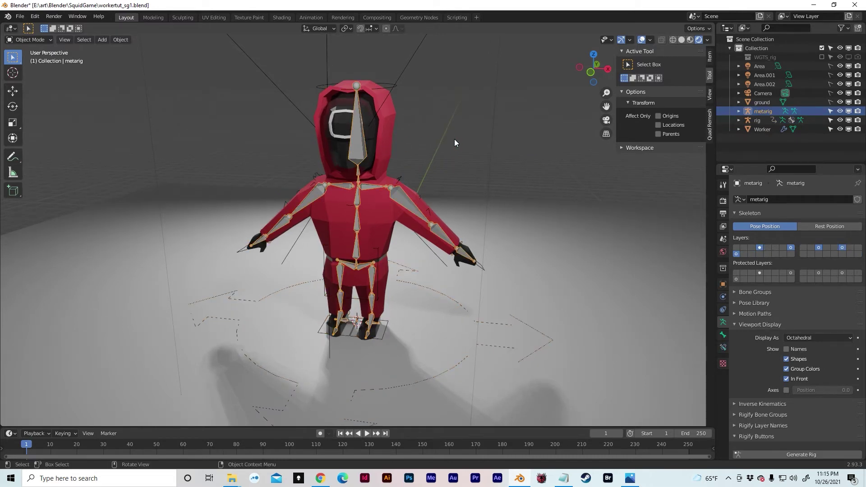
- Hide the metarig and put the generated rig in Pose Mode with Wireframe shading
{"action": "key", "text": "h"}
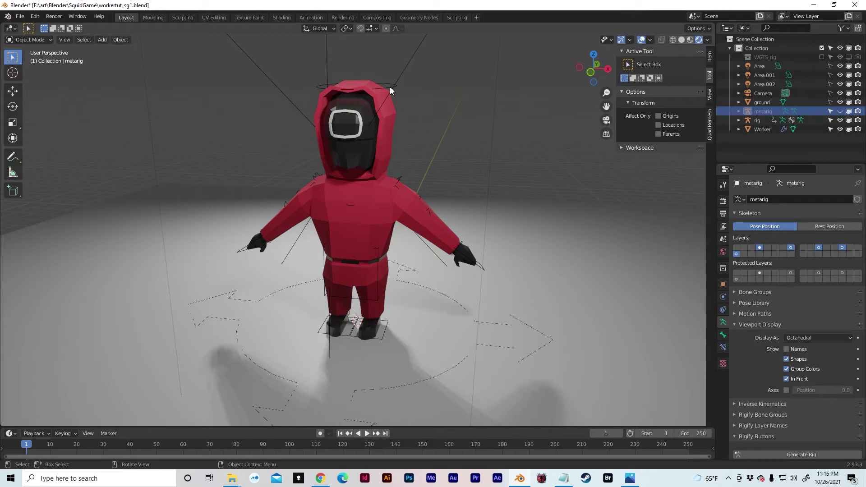
{"action": "left_click", "coordinate": [388, 89]}
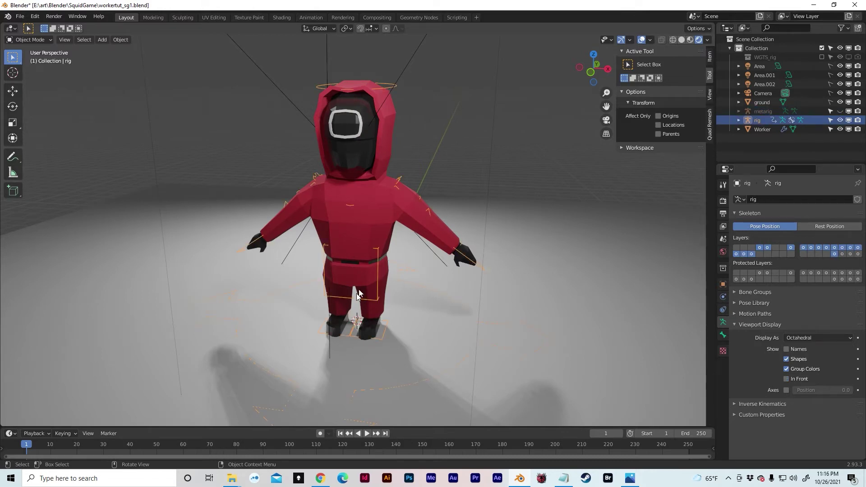
{"action": "left_click", "coordinate": [673, 39]}
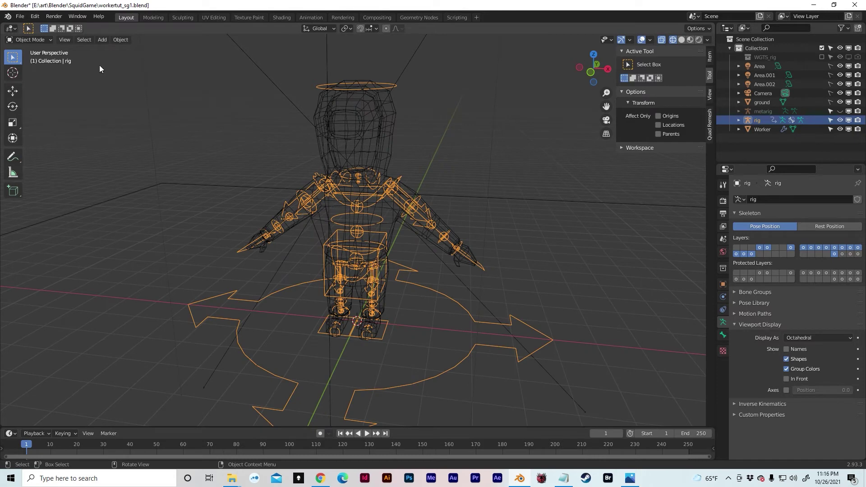
{"action": "left_click", "coordinate": [28, 39]}
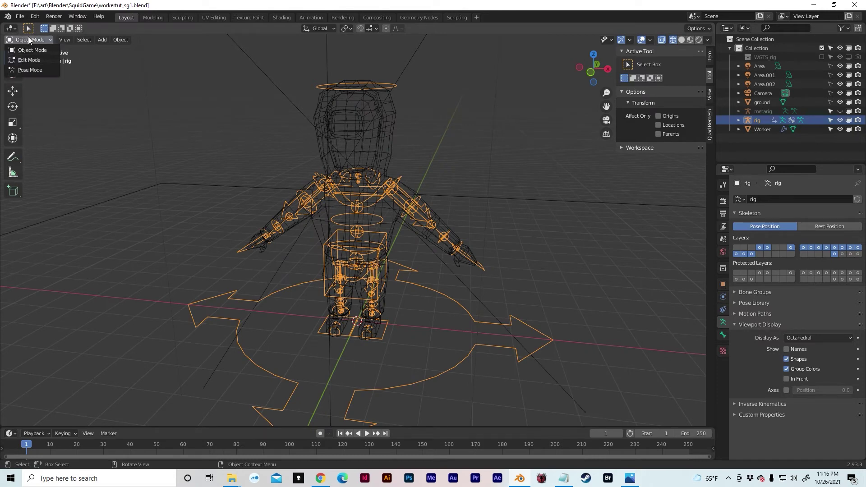
{"action": "left_click", "coordinate": [31, 70]}
- Move the left hand IK controller slightly to test the rig
{"action": "middle_click_drag", "start_coordinate": [373, 217], "coordinate": [404, 216]}
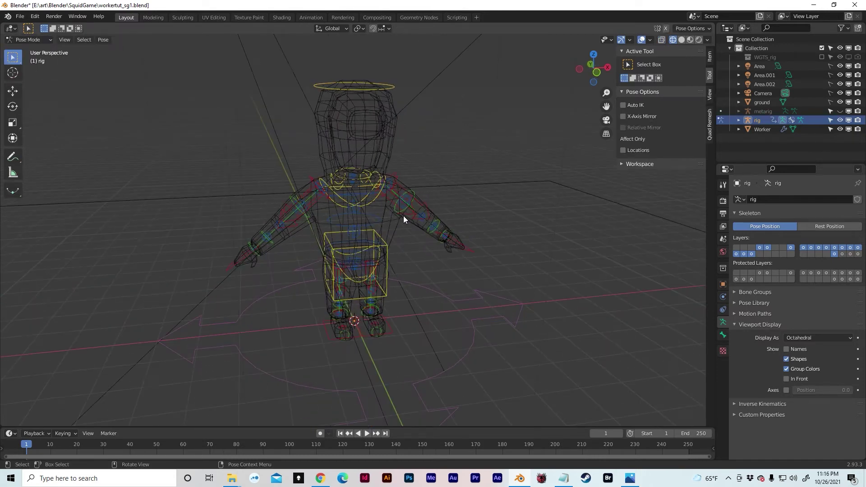
{"action": "middle_click_drag", "start_coordinate": [482, 267], "coordinate": [452, 281]}
{"action": "left_click", "coordinate": [466, 294]}
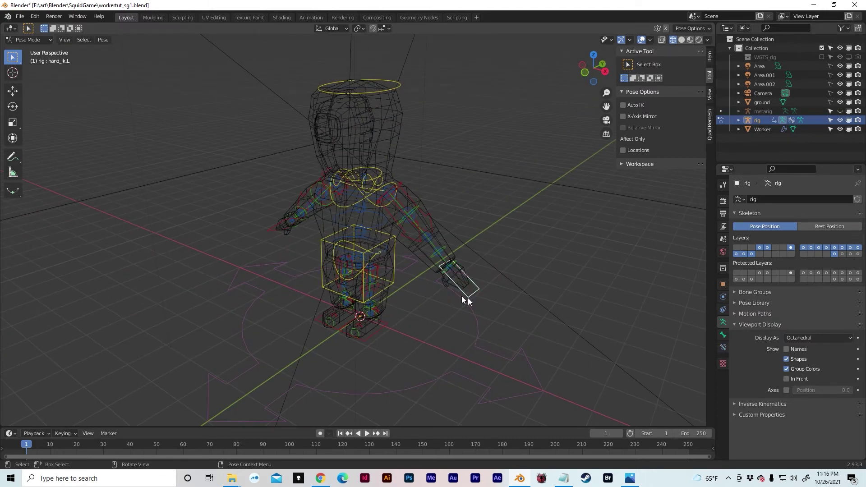
{"action": "key", "text": "g"}
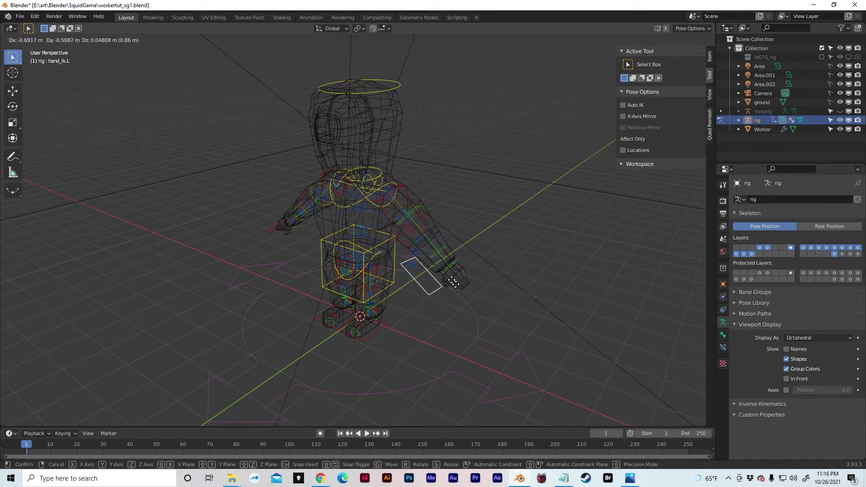
{"action": "left_click", "coordinate": [493, 280]}
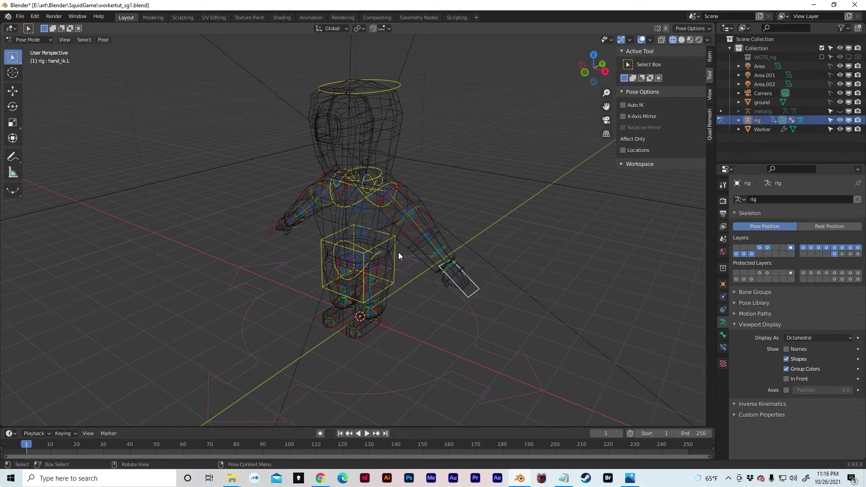
- Hide all rig controls, show the deformation bone layer, and enable In Front in Rendered shading
{"action": "key", "text": "a"}
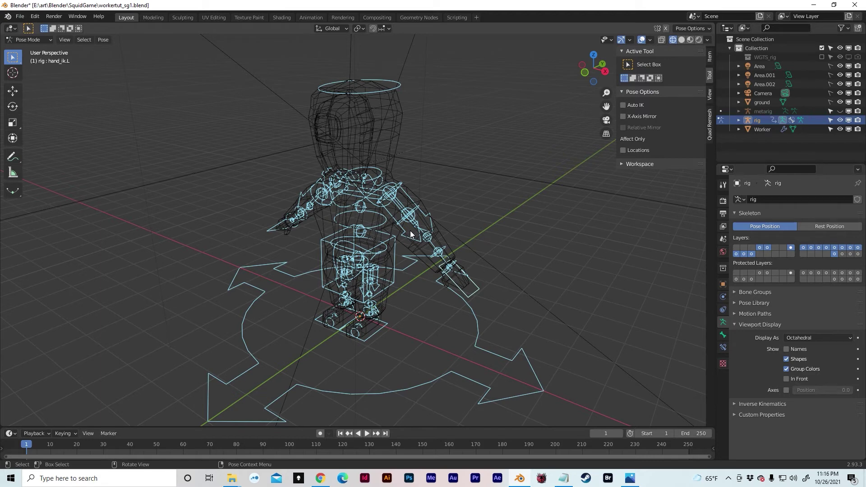
{"action": "key", "text": "h"}
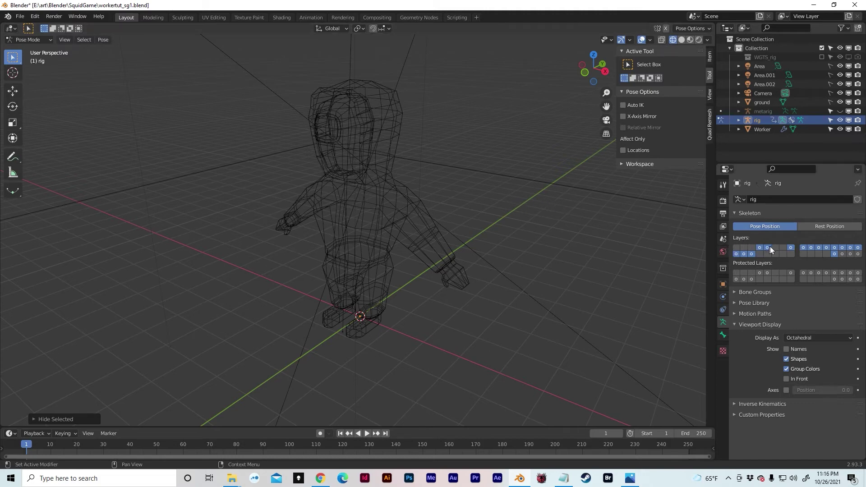
{"action": "left_click", "coordinate": [859, 256]}
{"action": "middle_click_drag", "start_coordinate": [496, 267], "coordinate": [428, 224]}
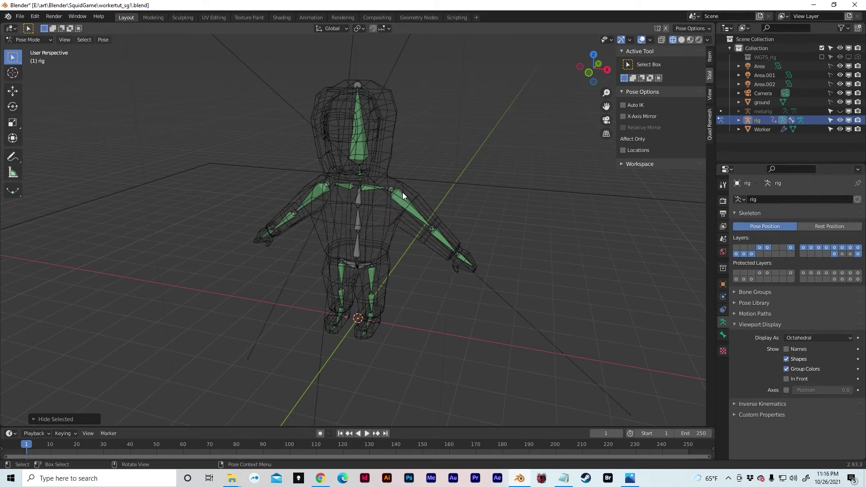
{"action": "left_click", "coordinate": [699, 39]}
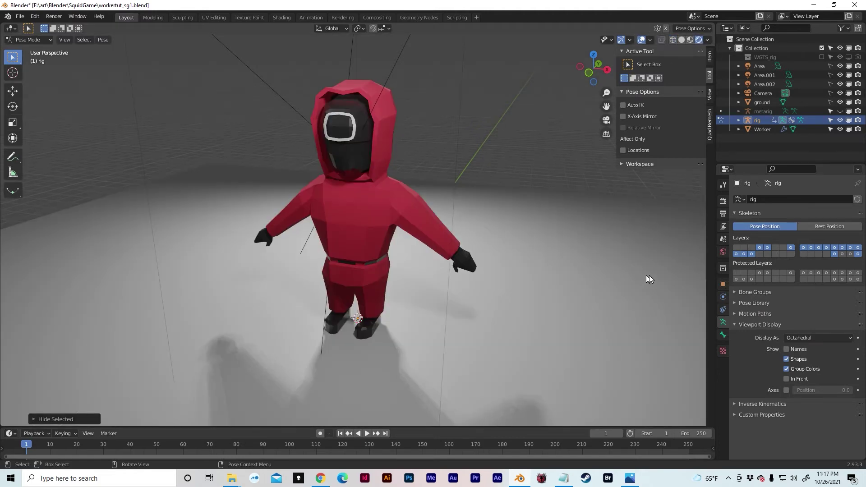
{"action": "left_click", "coordinate": [787, 379]}
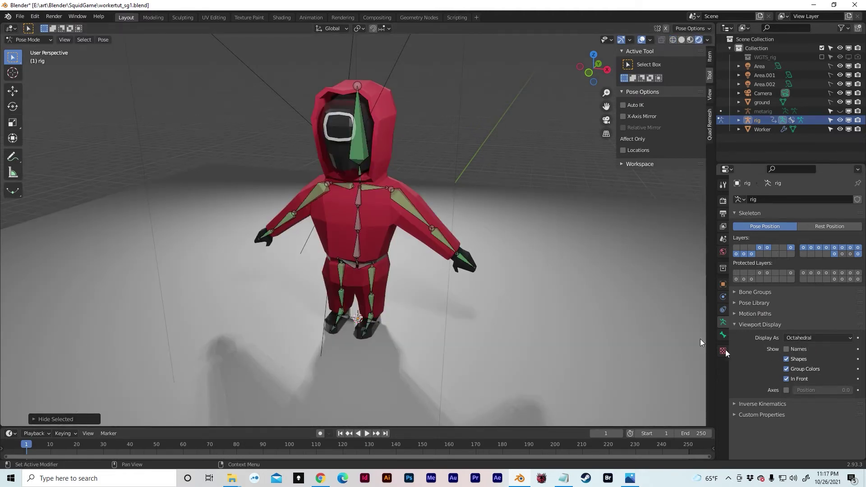
{"action": "left_click", "coordinate": [402, 195]}
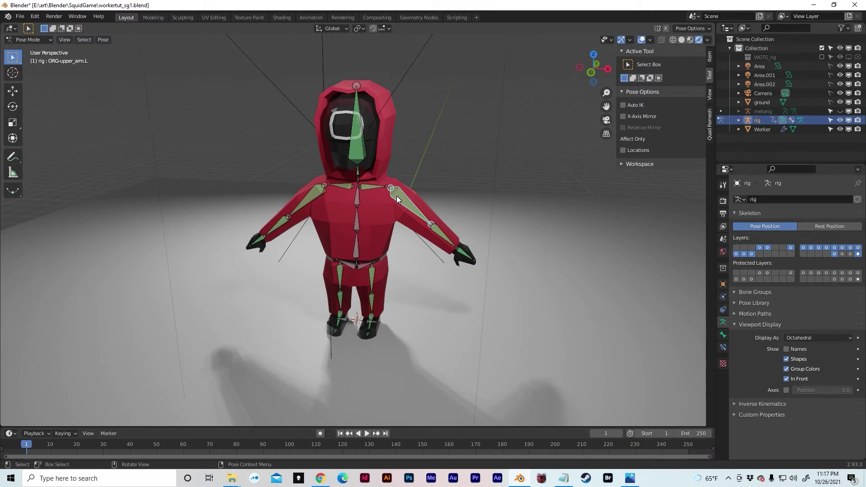
- In Object Mode, parent the Worker mesh to the rig with Ctrl+P, With Automatic Weights
{"action": "left_click", "coordinate": [27, 41]}
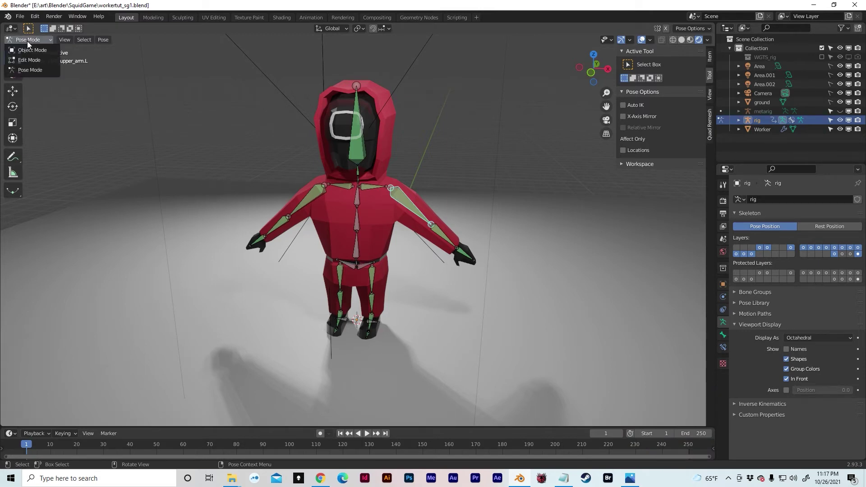
{"action": "left_click", "coordinate": [33, 53]}
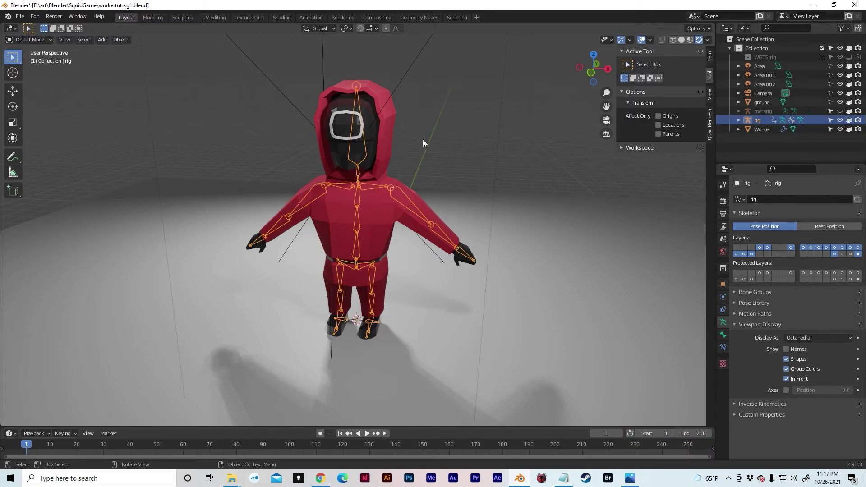
{"action": "left_click", "coordinate": [392, 137]}
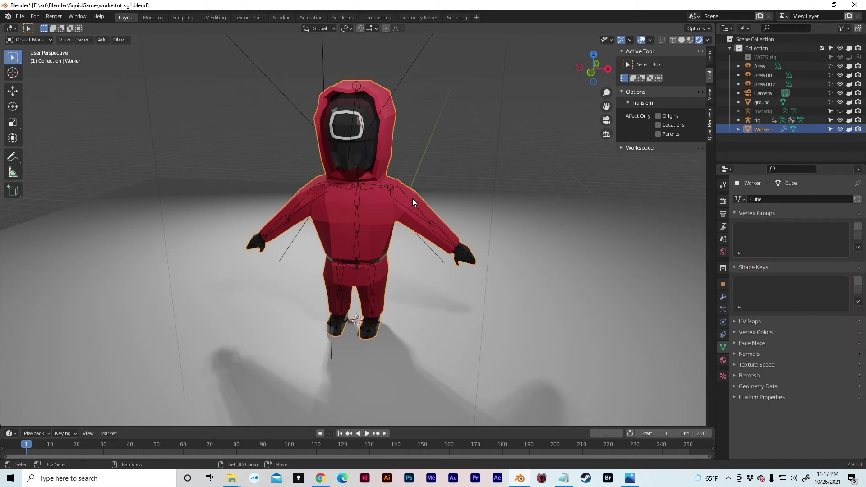
{"action": "left_click", "coordinate": [370, 184], "text": "shift"}
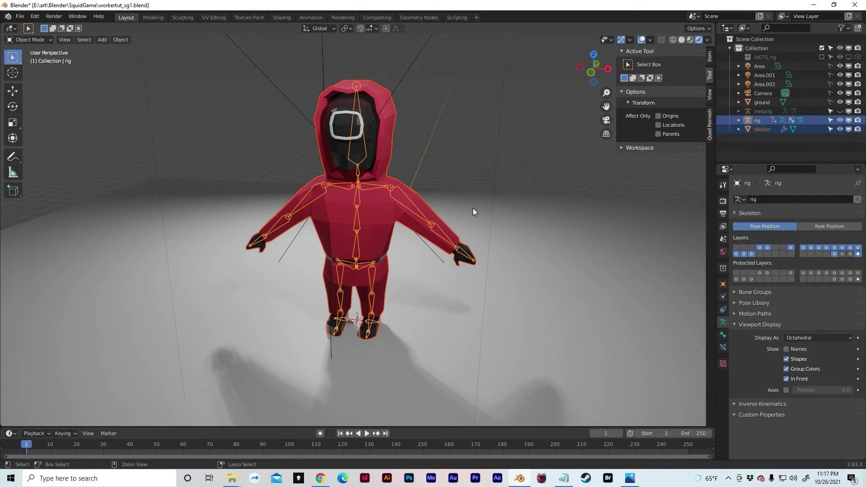
{"action": "key", "text": "ctrl+p"}
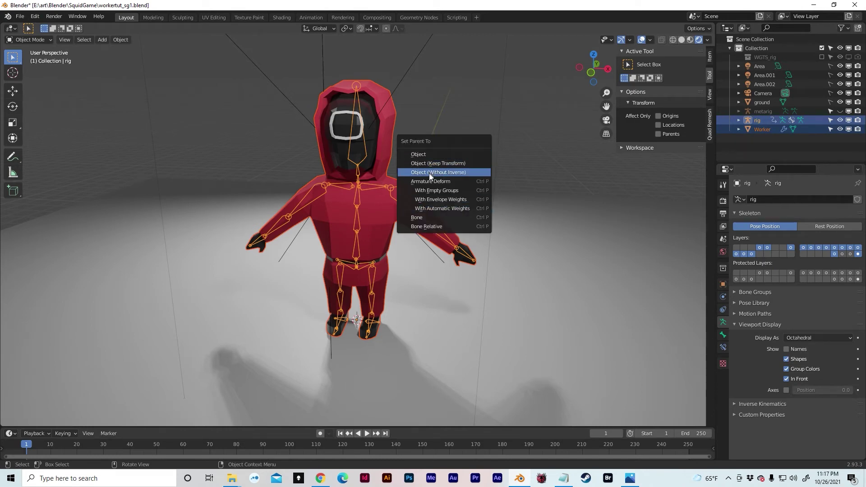
{"action": "left_click", "coordinate": [438, 209]}
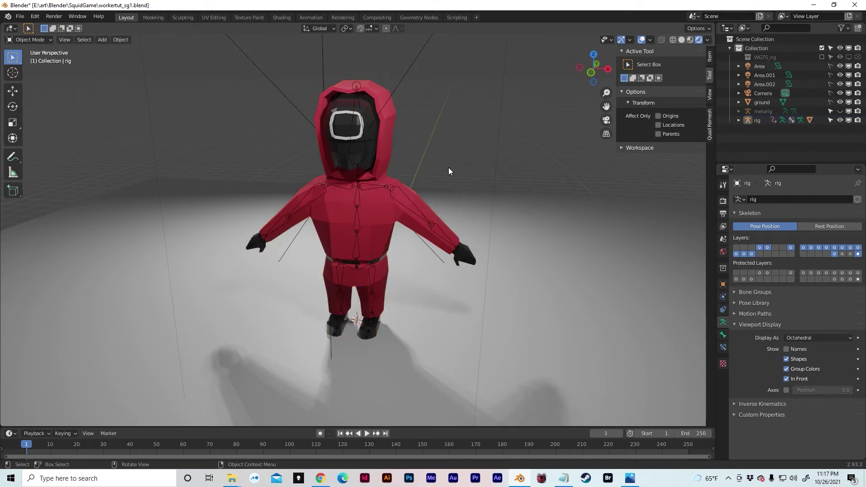
- Grab the rig to check the Worker mesh follows it, then drop it back in place
{"action": "left_click", "coordinate": [402, 193]}
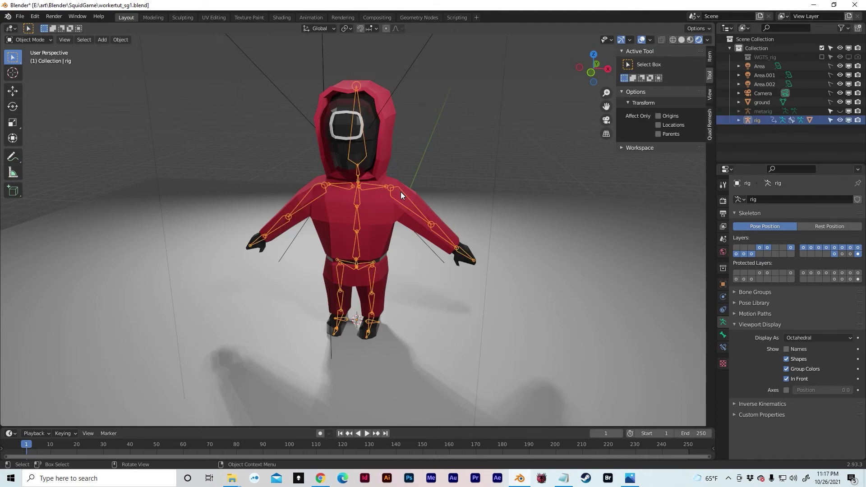
{"action": "key", "text": "g"}
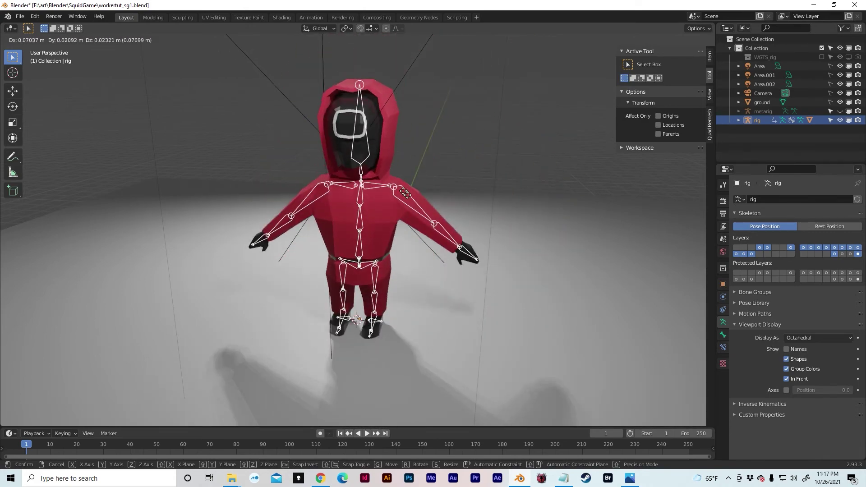
{"action": "left_click", "coordinate": [405, 194]}
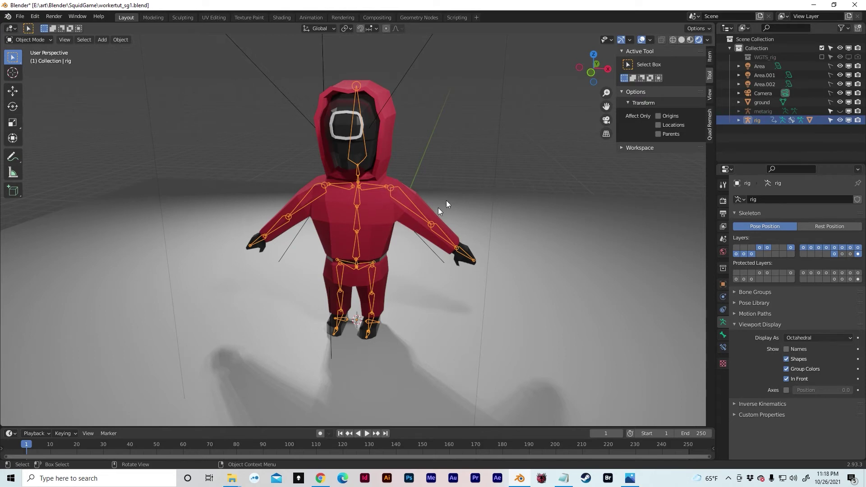
- Switch the rig to Pose Mode, toggle its bone layers, reveal the controls with Alt+H, and deselect all
{"action": "left_click", "coordinate": [31, 39]}
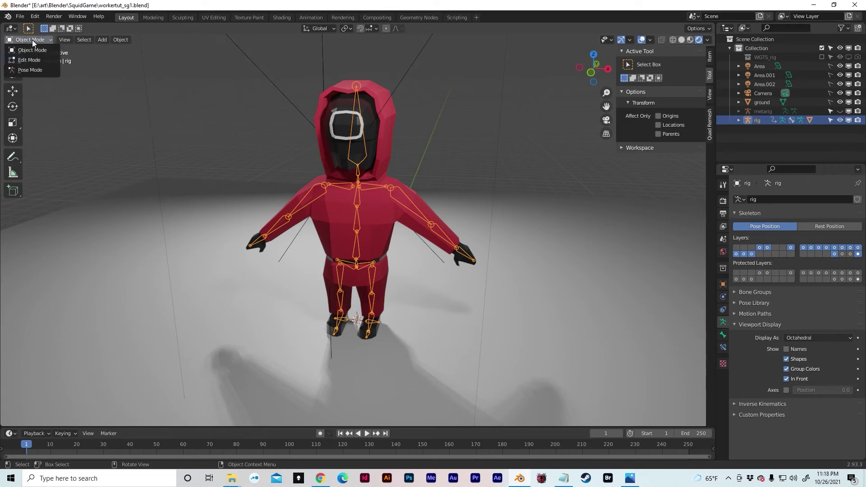
{"action": "left_click", "coordinate": [36, 70]}
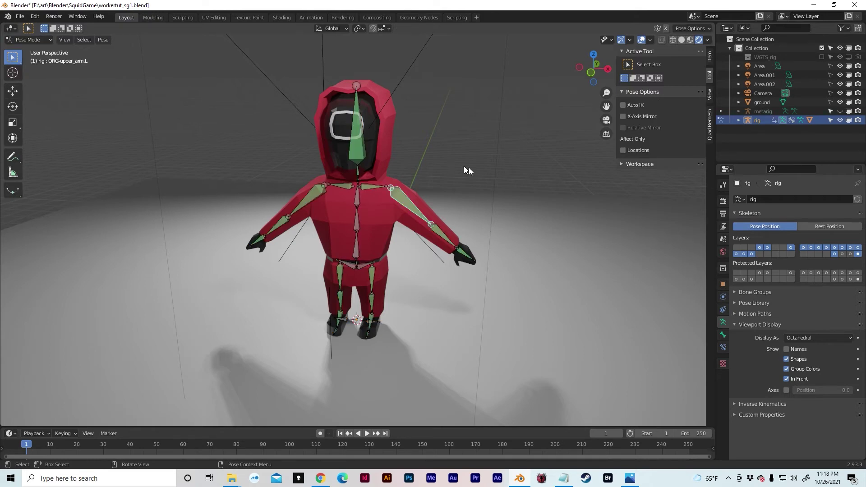
{"action": "left_click", "coordinate": [859, 254]}
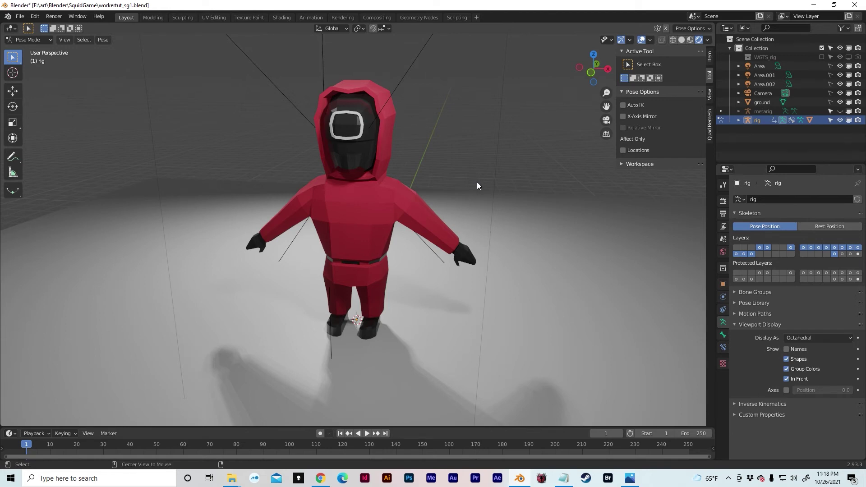
{"action": "key", "text": "alt+h"}
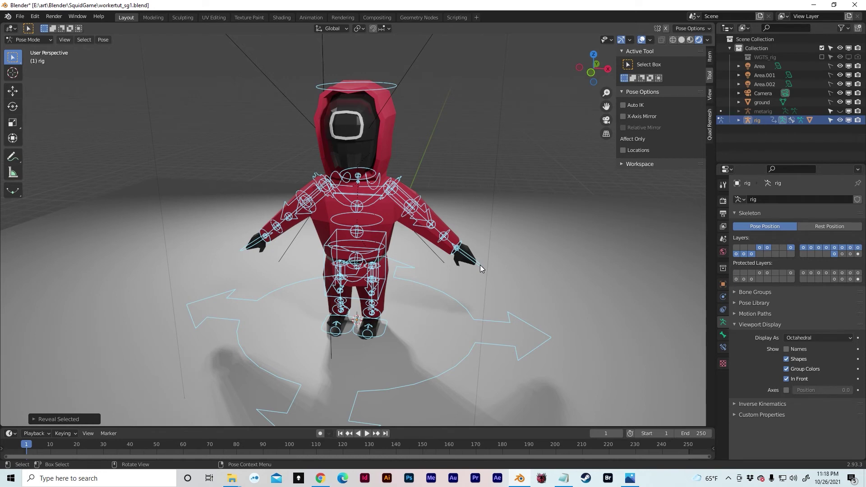
{"action": "left_click", "coordinate": [538, 229]}
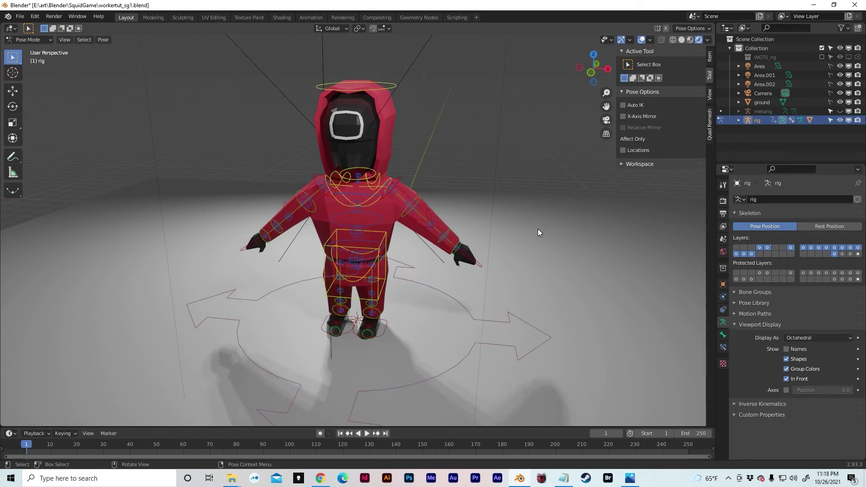
{"action": "left_click", "coordinate": [475, 265]}
{"action": "middle_click_drag", "start_coordinate": [475, 265], "coordinate": [535, 301]}
{"action": "key", "text": "g"}
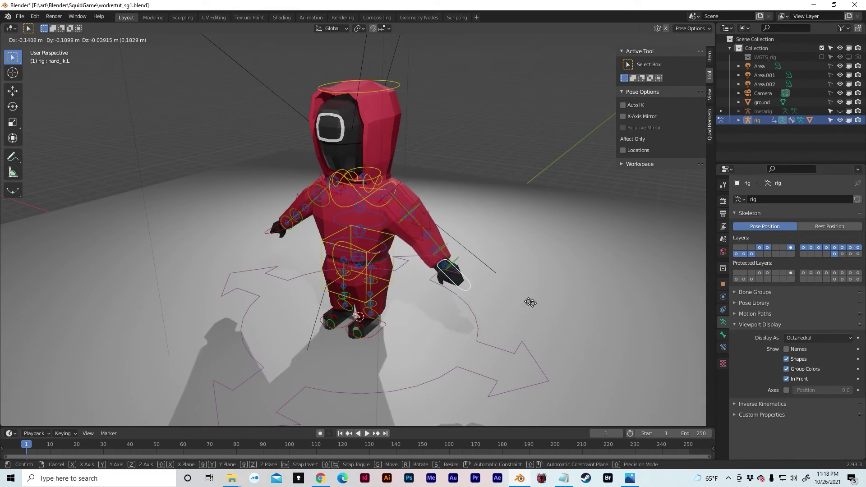
{"action": "right_click", "coordinate": [524, 299]}
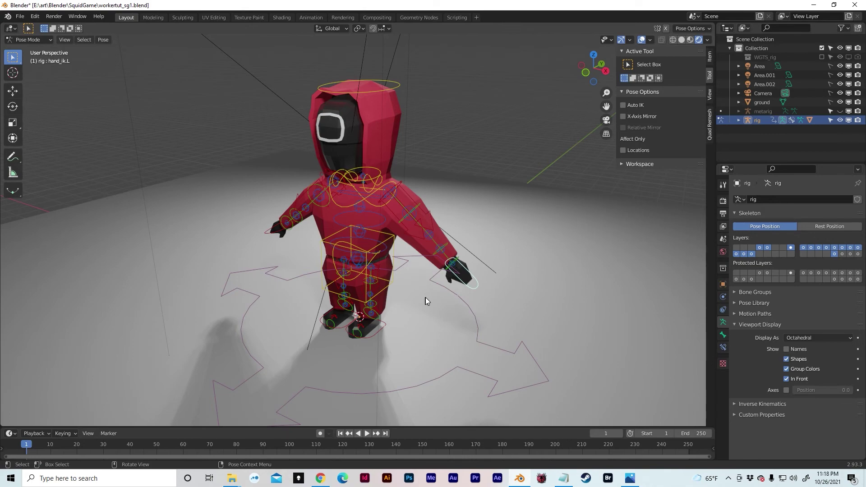
{"action": "middle_click_drag", "start_coordinate": [426, 297], "coordinate": [405, 309]}
- Test-grab the left forearm tweak, upper-arm tweak and upper-arm IK controls, cancelling each move
{"action": "scroll", "coordinate": [388, 291], "scroll_direction": "up", "scroll_amount": 4}
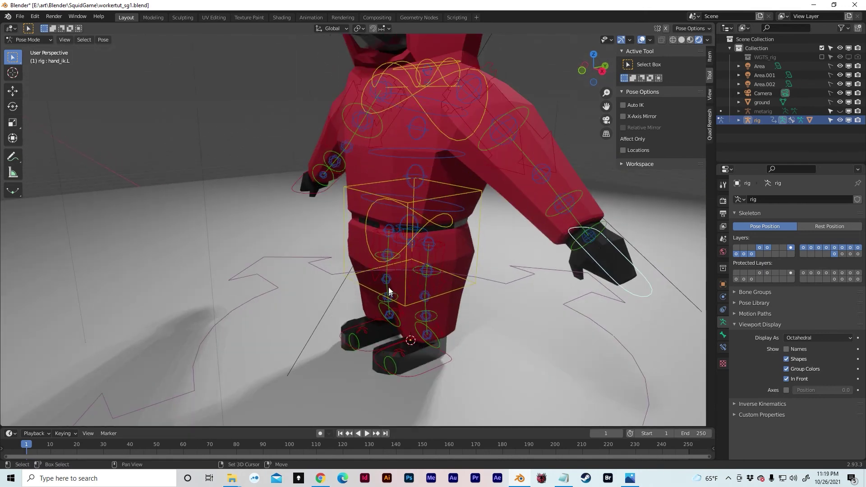
{"action": "middle_click_drag", "start_coordinate": [507, 132], "coordinate": [532, 211]}
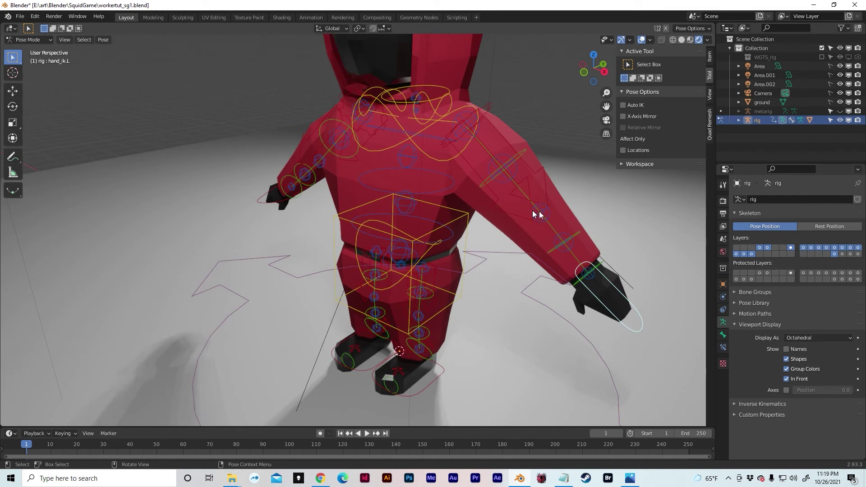
{"action": "left_click", "coordinate": [548, 212]}
{"action": "key", "text": "g"}
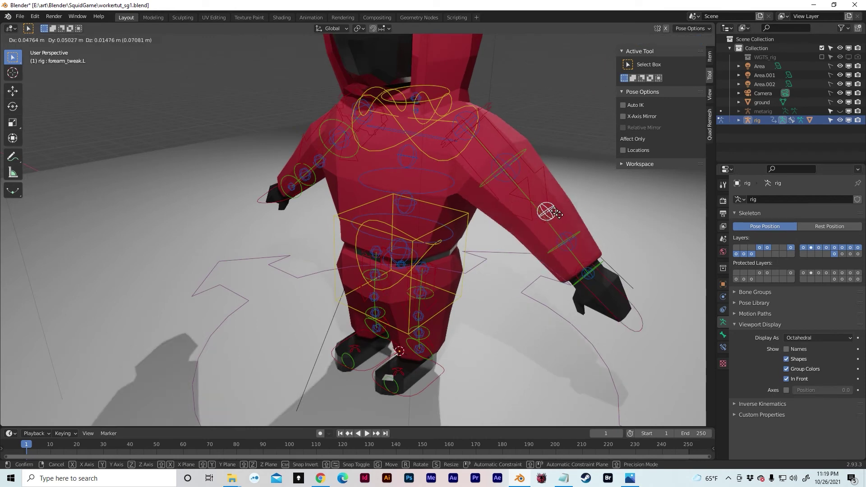
{"action": "right_click", "coordinate": [559, 203]}
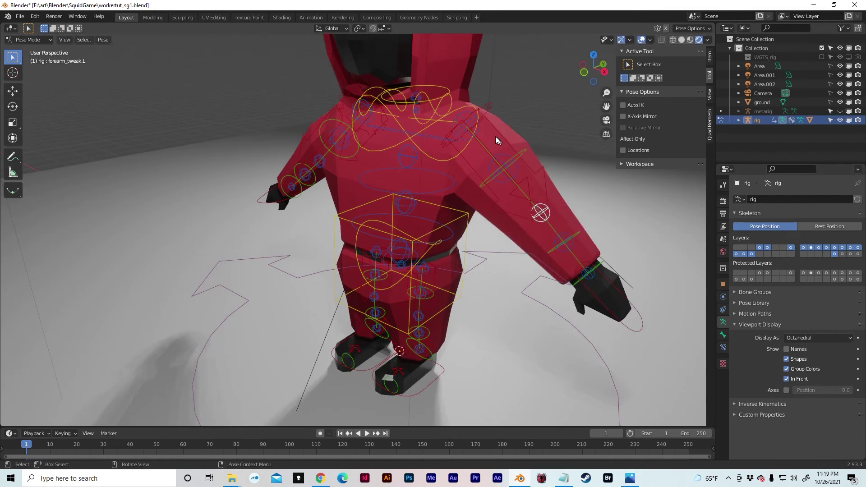
{"action": "left_click", "coordinate": [473, 123]}
{"action": "key", "text": "g"}
{"action": "right_click", "coordinate": [473, 109]}
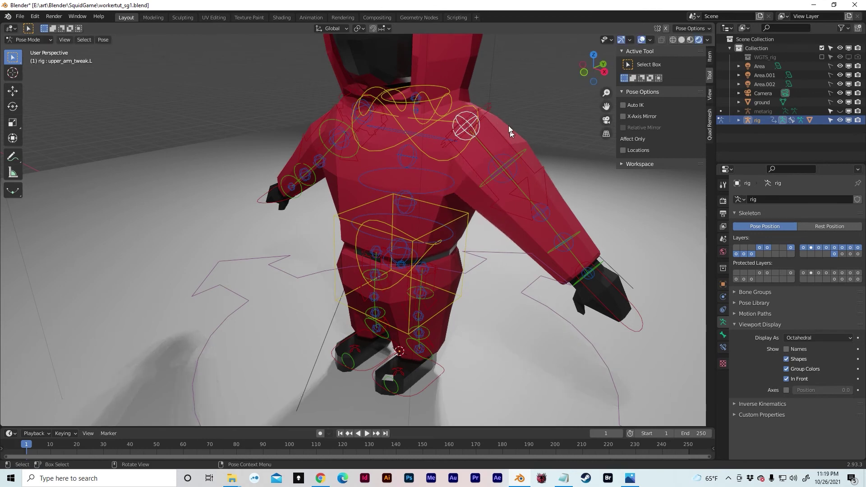
{"action": "left_click", "coordinate": [489, 107]}
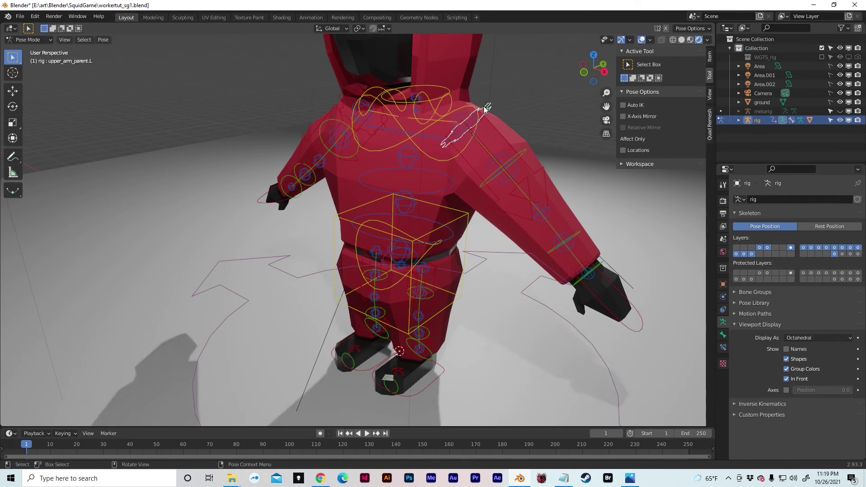
{"action": "left_click", "coordinate": [499, 130]}
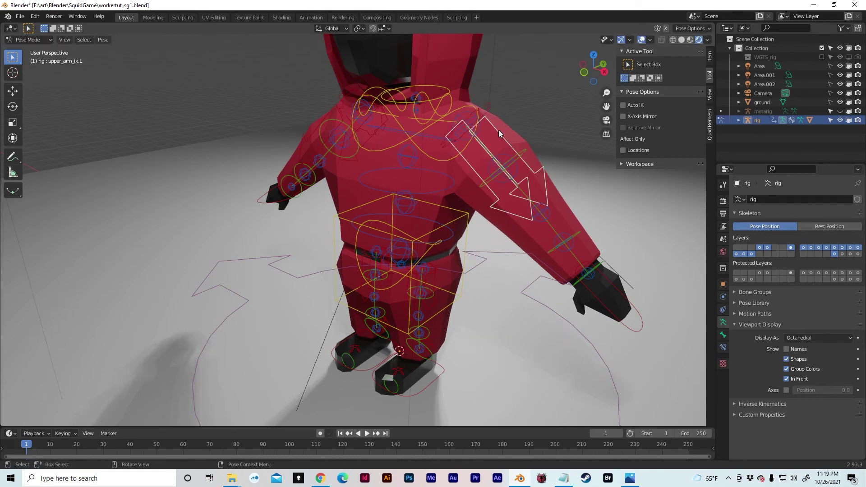
{"action": "key", "text": "g"}
{"action": "right_click", "coordinate": [500, 128]}
- Try moving the hips control and rotating it on Y, cancelling both
{"action": "left_click", "coordinate": [432, 251]}
{"action": "middle_click_drag", "start_coordinate": [432, 251], "coordinate": [468, 237]}
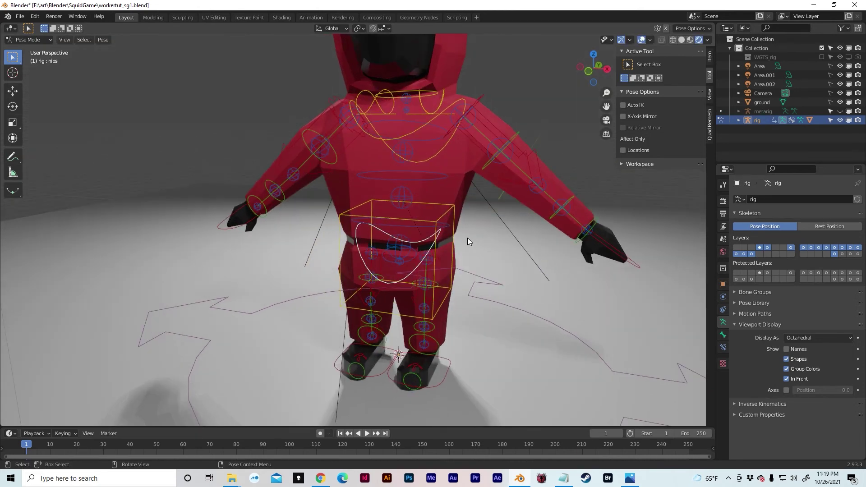
{"action": "key", "text": "g"}
{"action": "right_click", "coordinate": [464, 233]}
{"action": "key", "text": "r"}
{"action": "key", "text": "y"}
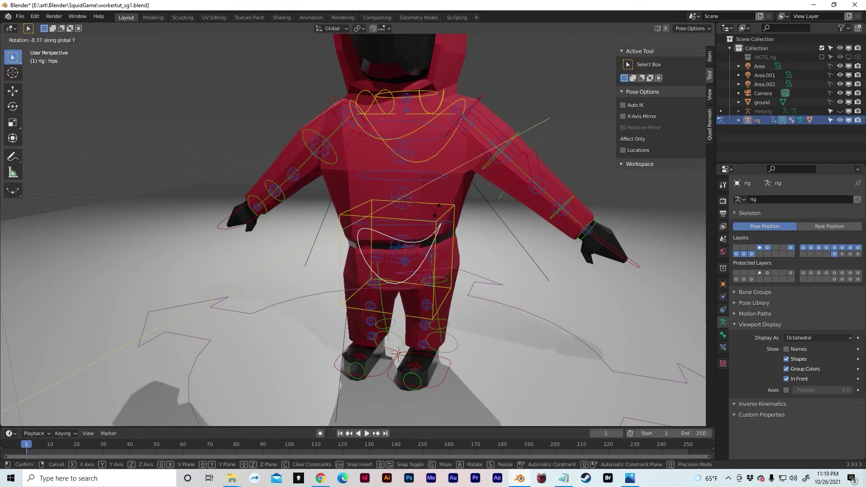
{"action": "key", "text": "Escape"}
- Turn the worker's head slightly by rotating the head control ring around Z
{"action": "middle_click_drag", "start_coordinate": [442, 212], "coordinate": [475, 173]}
{"action": "scroll", "coordinate": [408, 86], "scroll_direction": "up", "scroll_amount": 2}
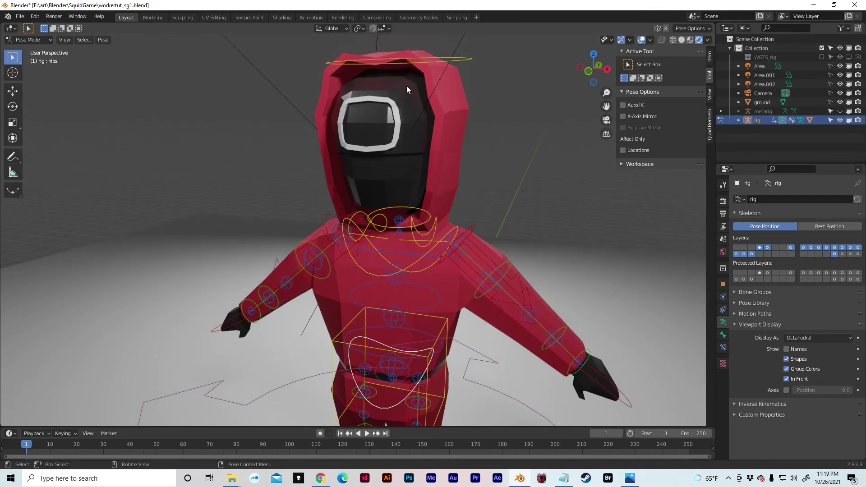
{"action": "left_click", "coordinate": [458, 60]}
{"action": "key", "text": "r"}
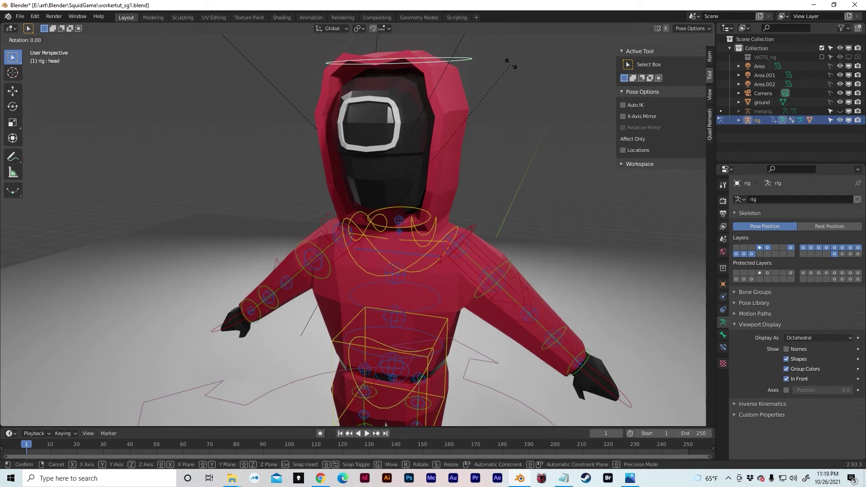
{"action": "key", "text": "z"}
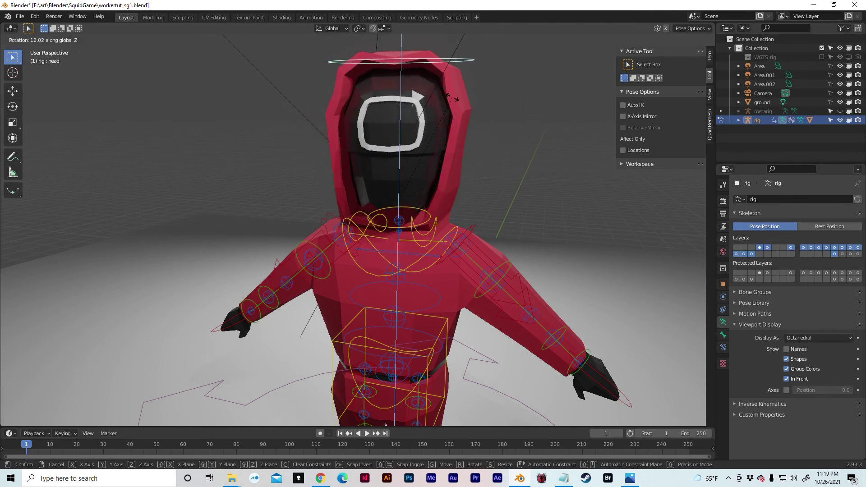
{"action": "left_click", "coordinate": [475, 96]}
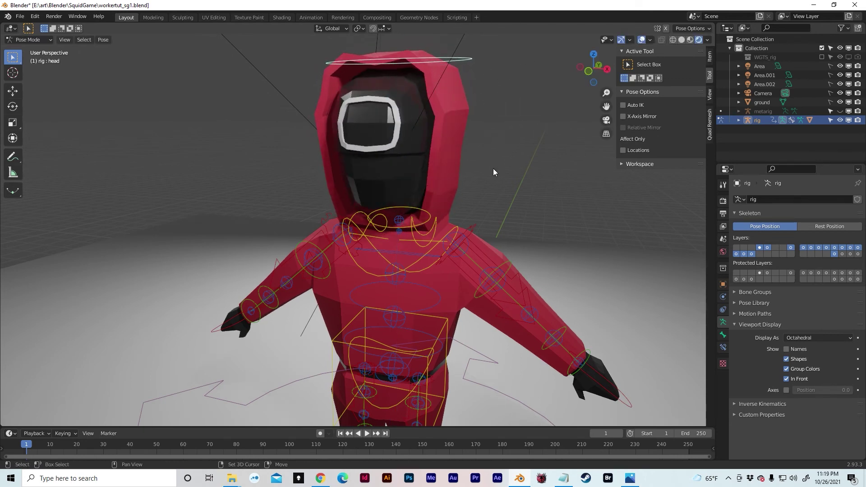
{"action": "middle_click_drag", "start_coordinate": [494, 169], "coordinate": [532, 135]}
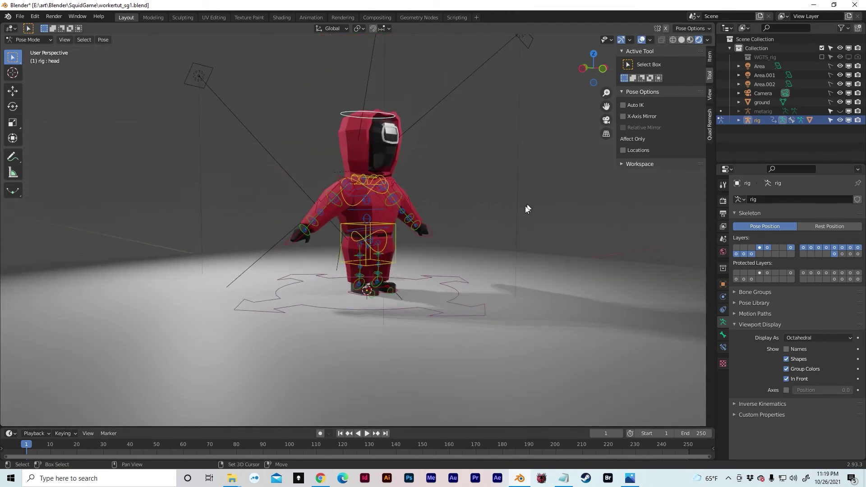
{"action": "middle_click_drag", "start_coordinate": [527, 208], "coordinate": [497, 254]}
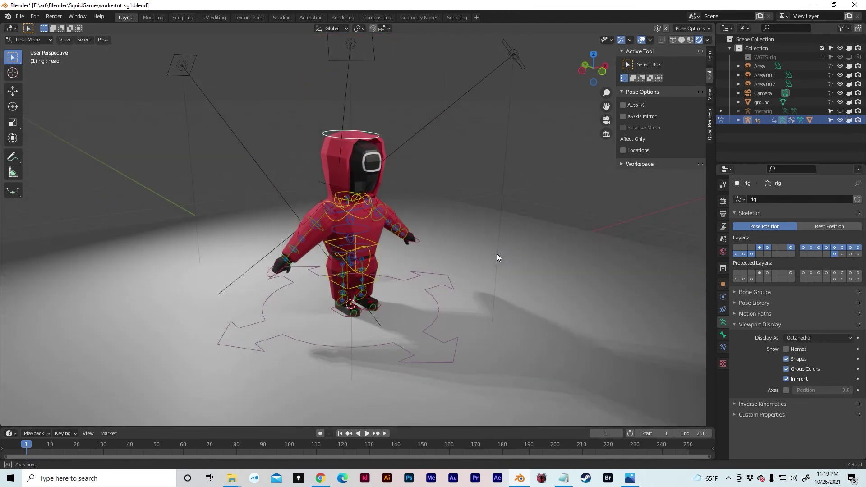
{"action": "left_click", "coordinate": [437, 307]}
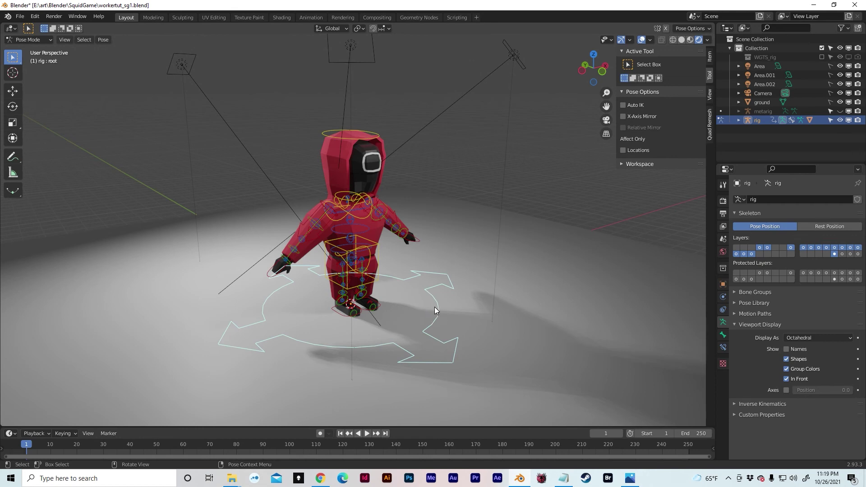
{"action": "key", "text": "g"}
{"action": "key", "text": "z"}
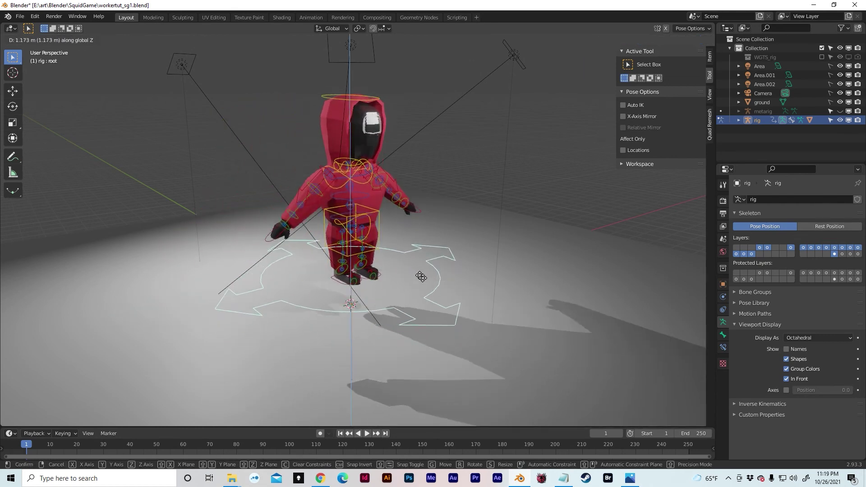
{"action": "right_click", "coordinate": [411, 303]}
{"action": "middle_click_drag", "start_coordinate": [438, 298], "coordinate": [319, 299]}
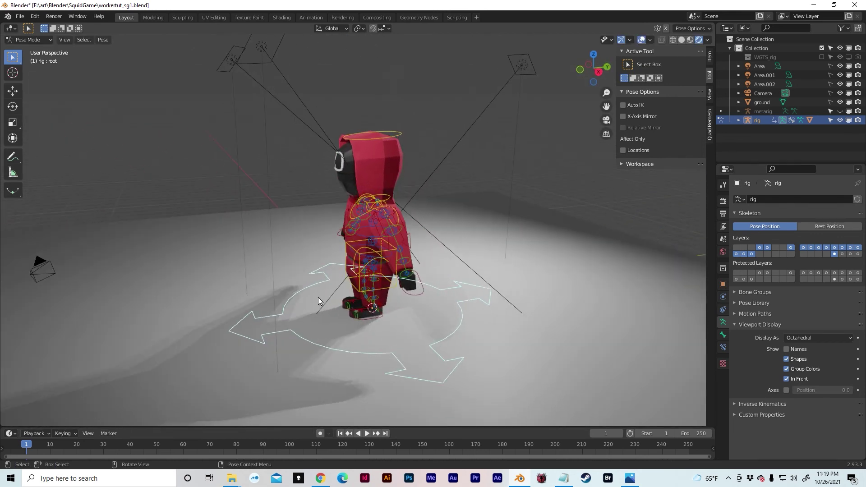